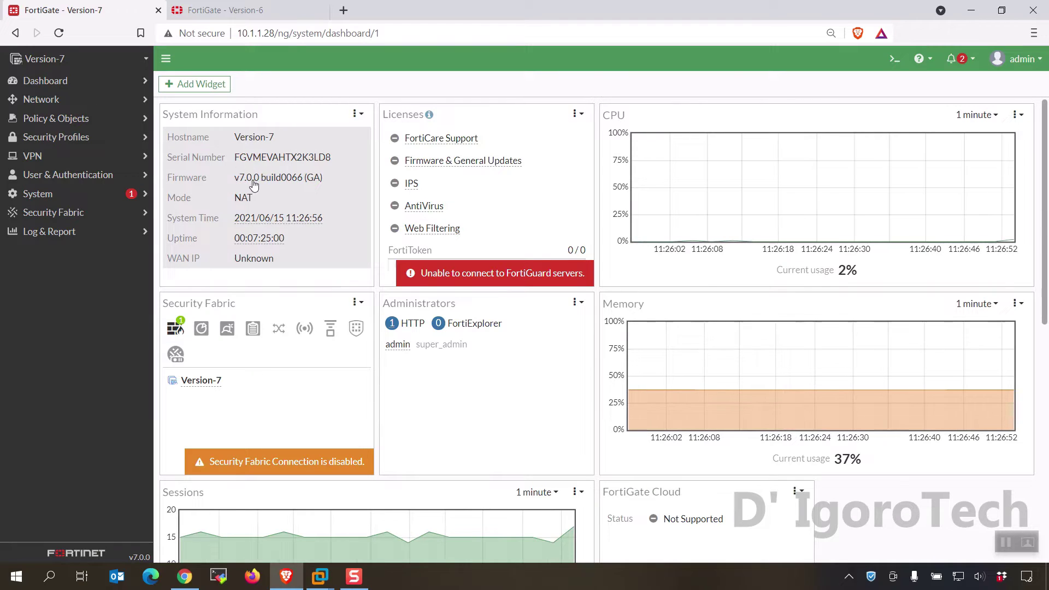
Compare the Version-6 and Version-7 dashboards and glance at Version-7's fabric topology device list
click(229, 10)
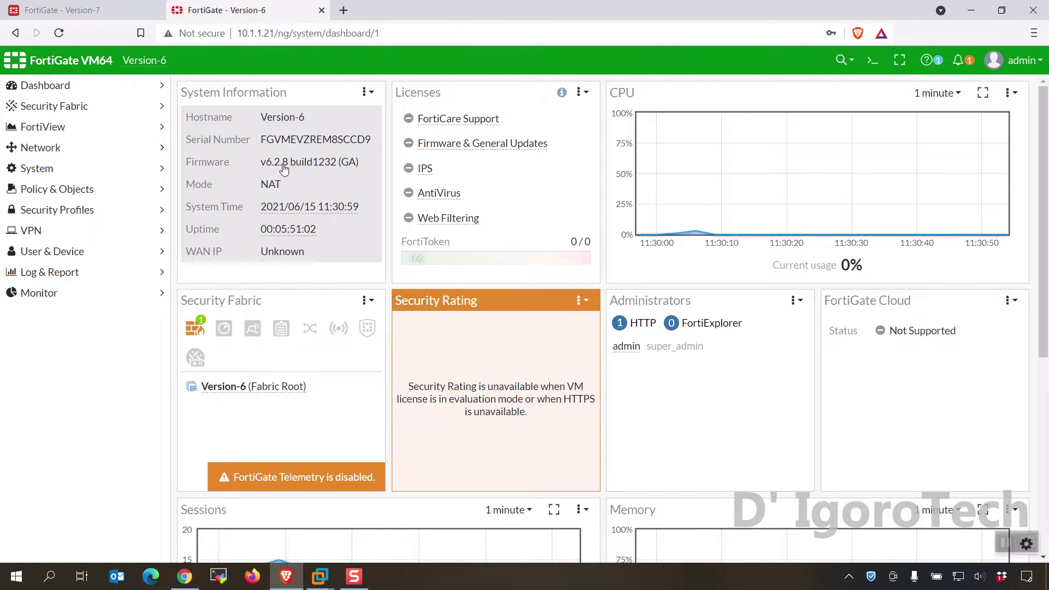
key(ctrl+shift+Tab)
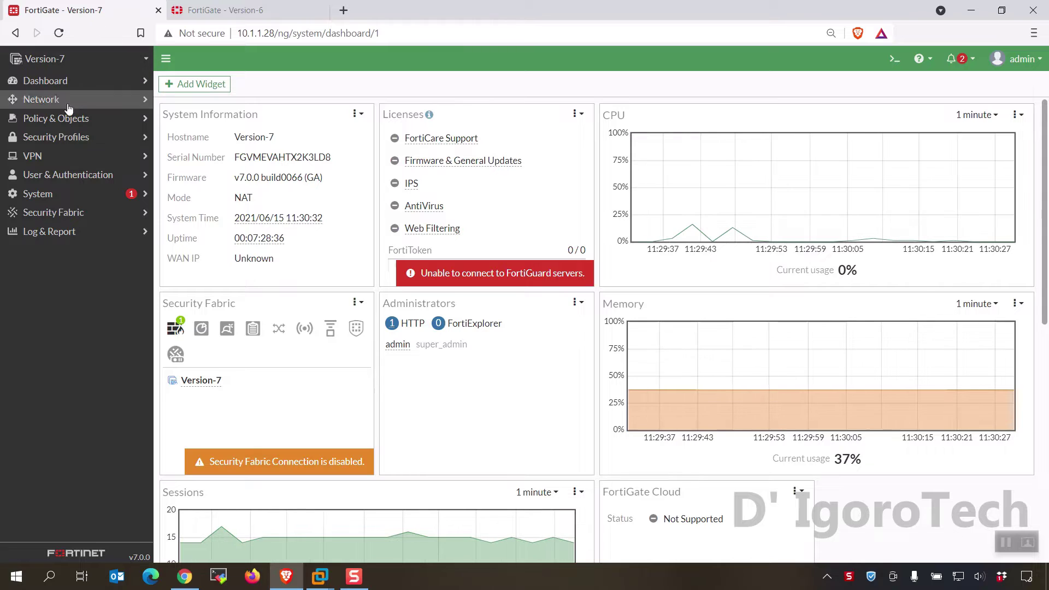
click(145, 60)
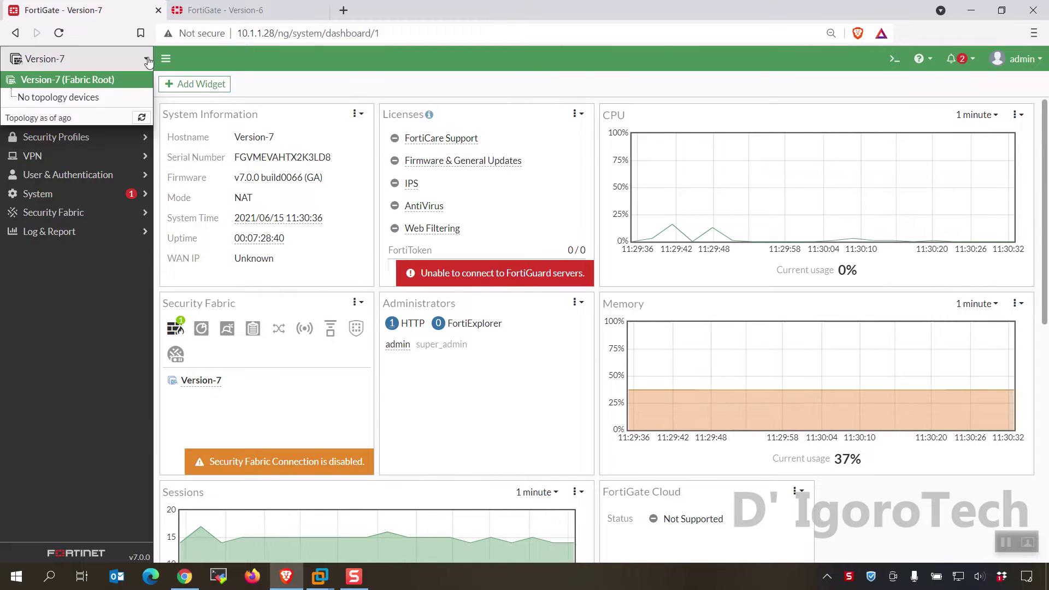
click(146, 60)
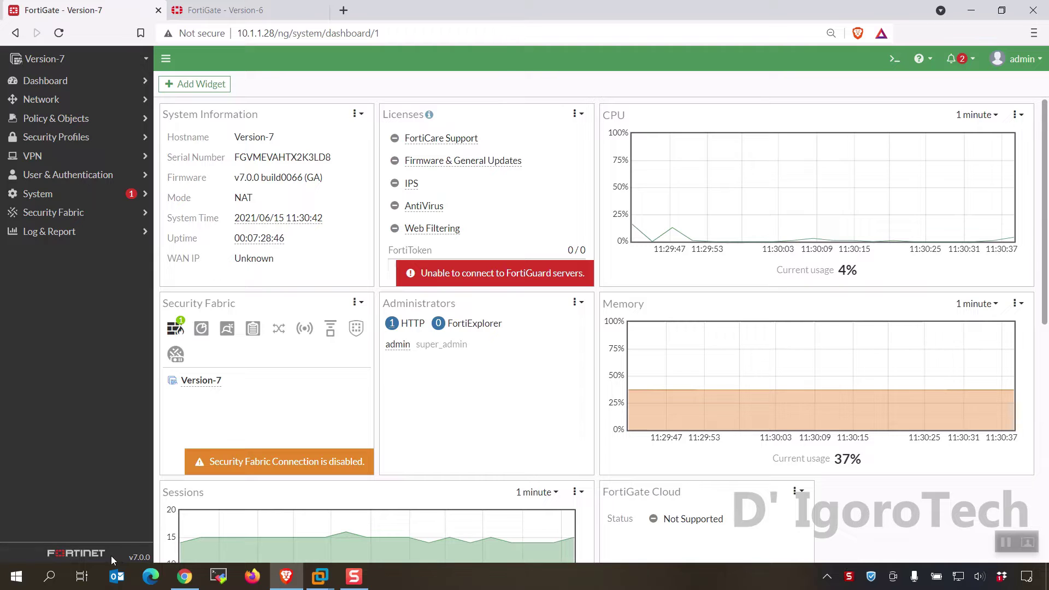
Review Version-6's Routing, DHCP, IPsec and SSL-VPN monitors, then return to Version-7
key(ctrl+Tab)
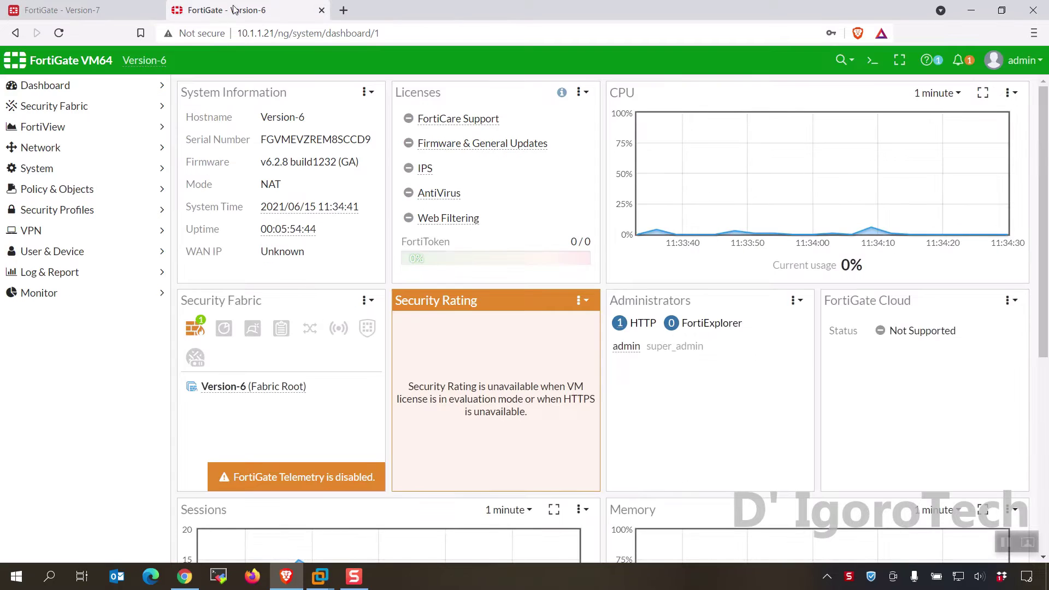
click(99, 302)
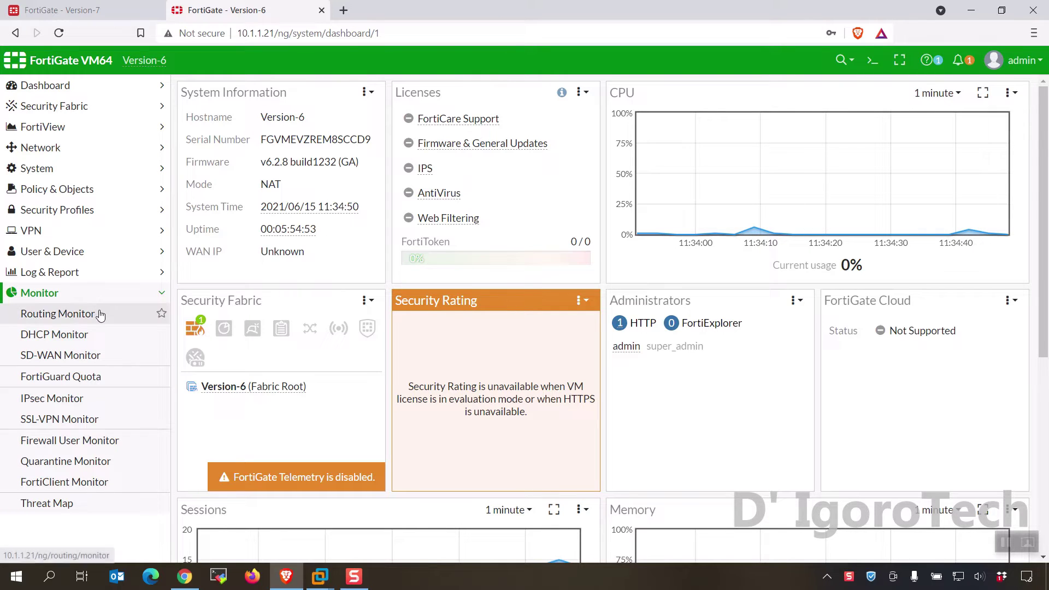
click(99, 319)
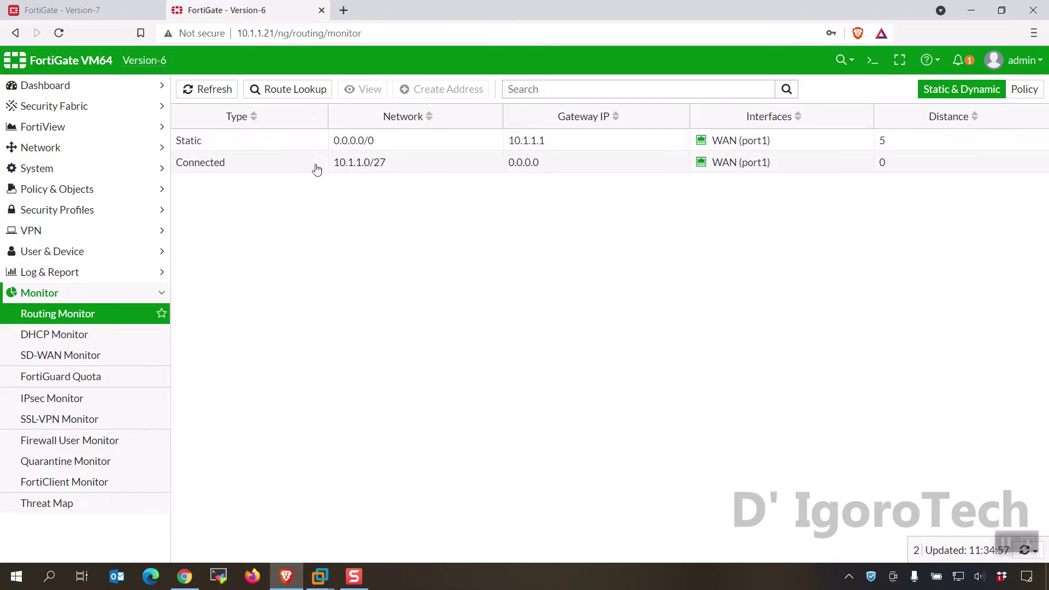
click(146, 330)
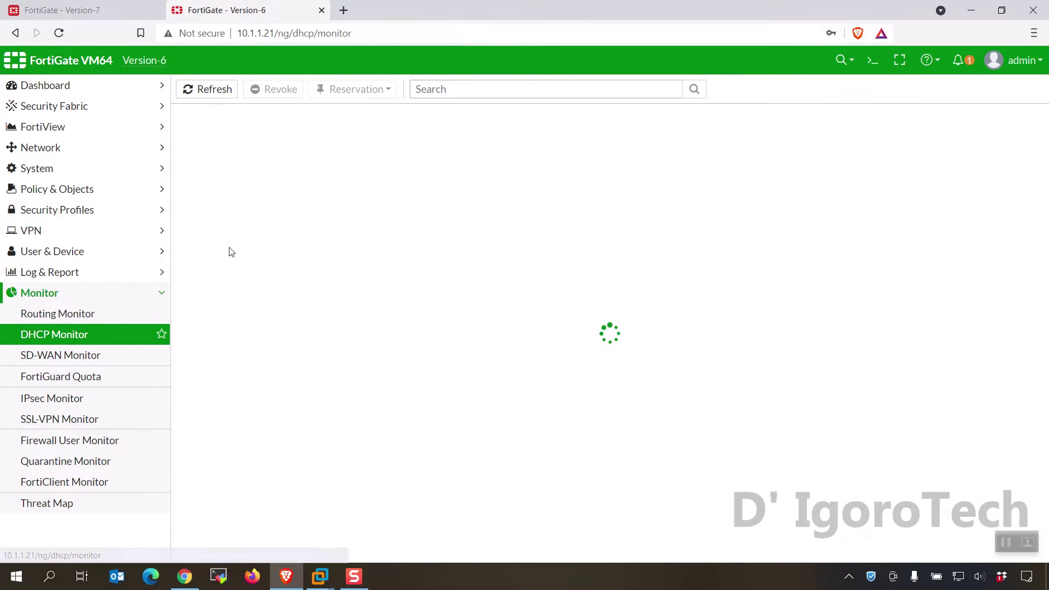
click(79, 399)
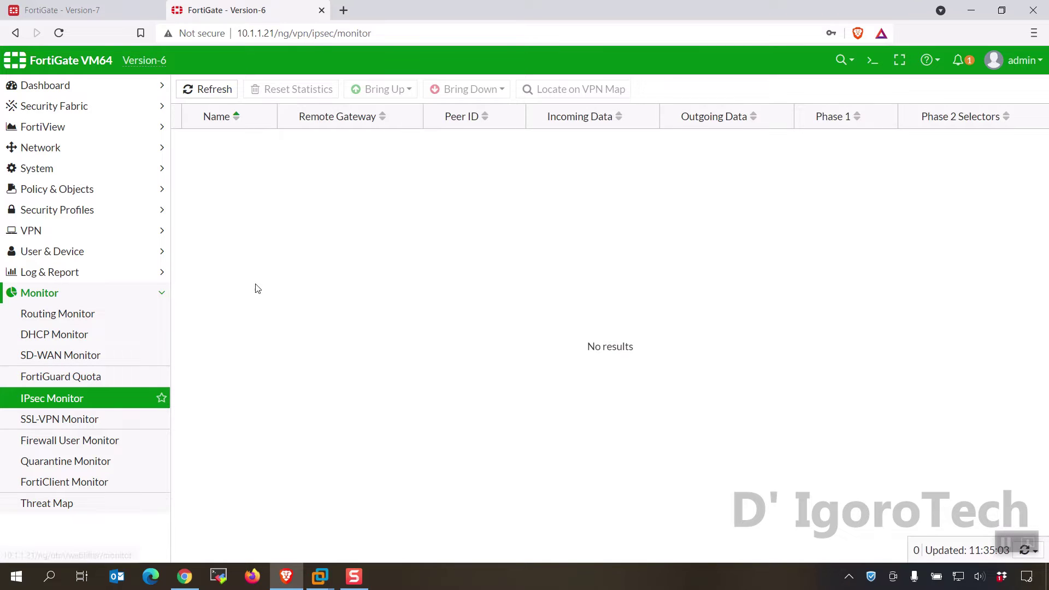
click(107, 420)
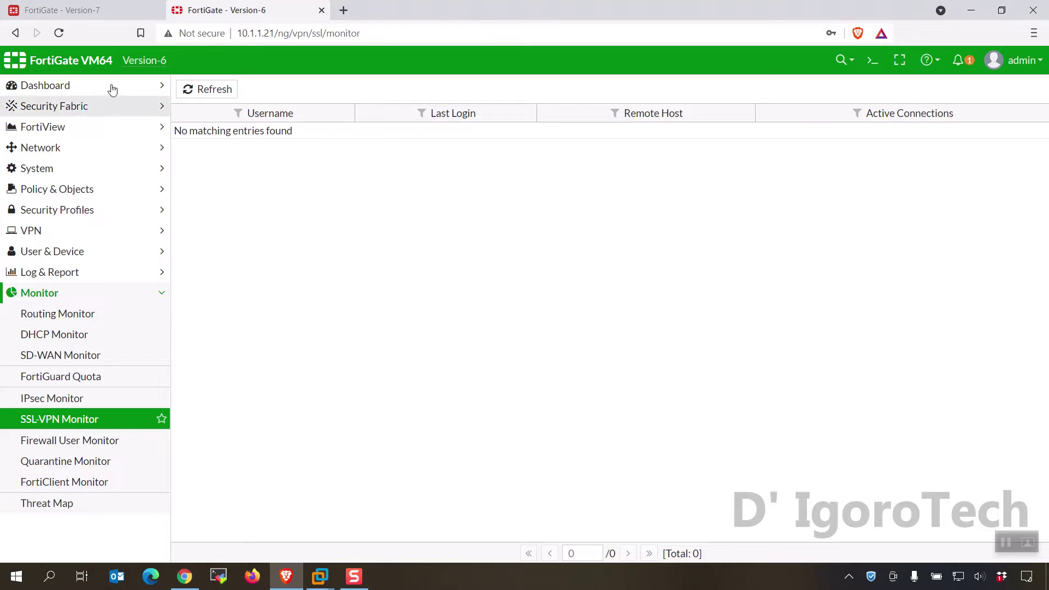
click(97, 17)
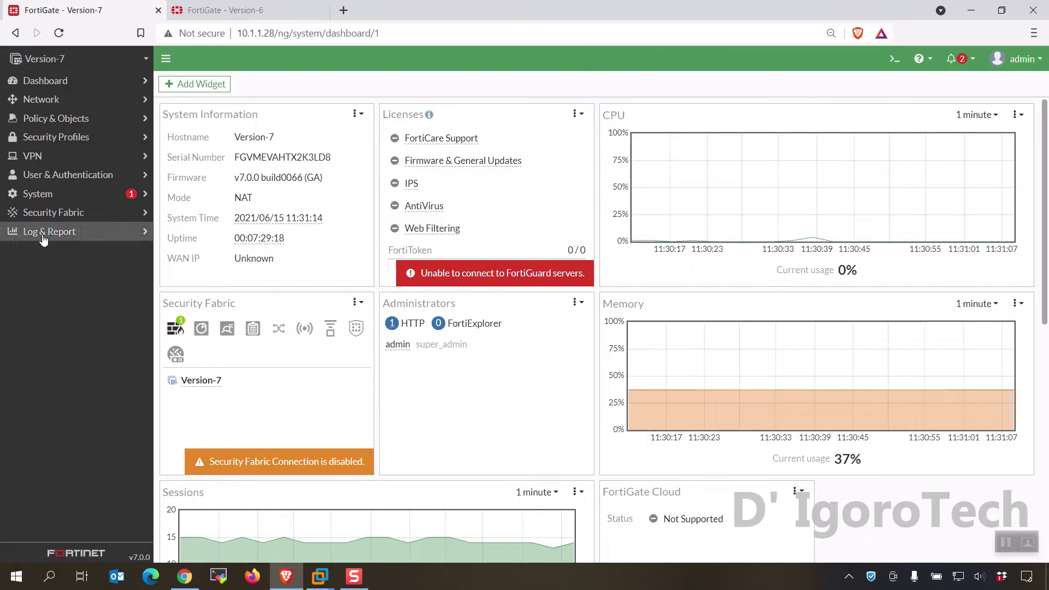
Check Version-6's empty Device Inventory, then expand and collapse Version-7's User & Authentication pages
click(196, 11)
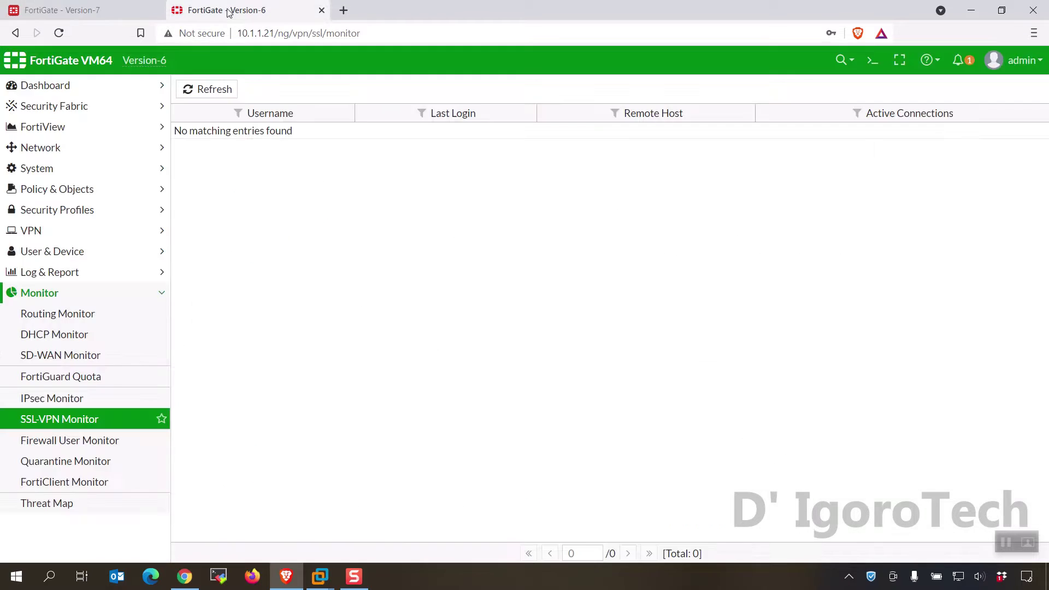
click(74, 250)
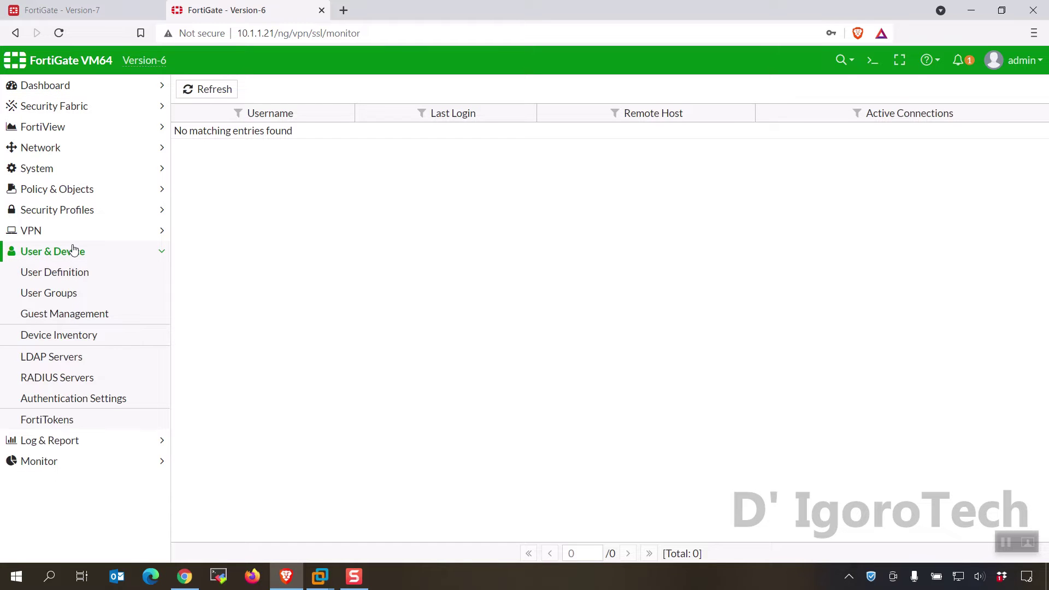
click(66, 337)
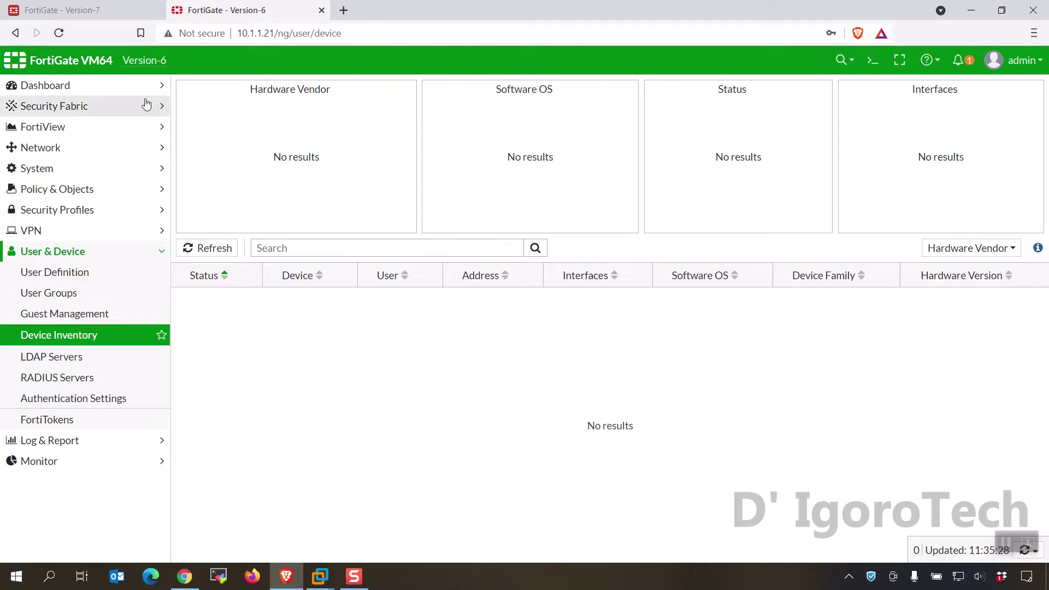
click(108, 7)
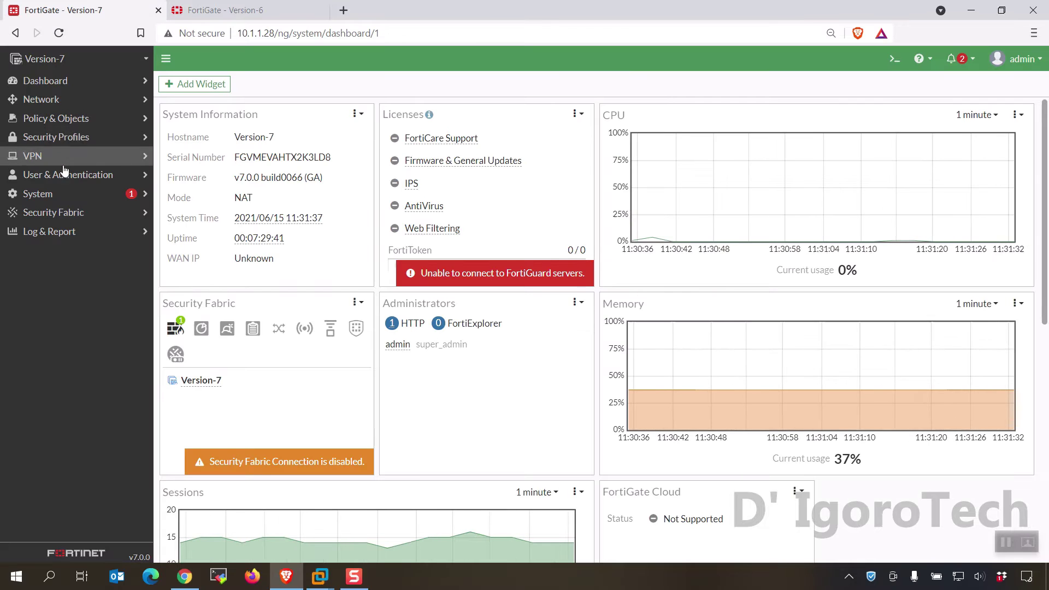
click(58, 182)
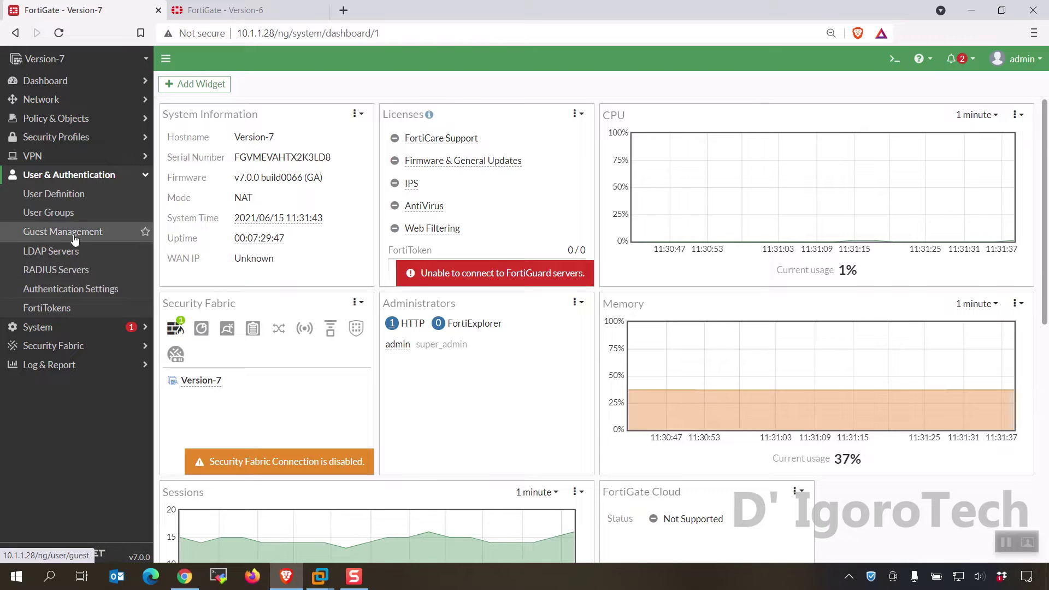
click(63, 175)
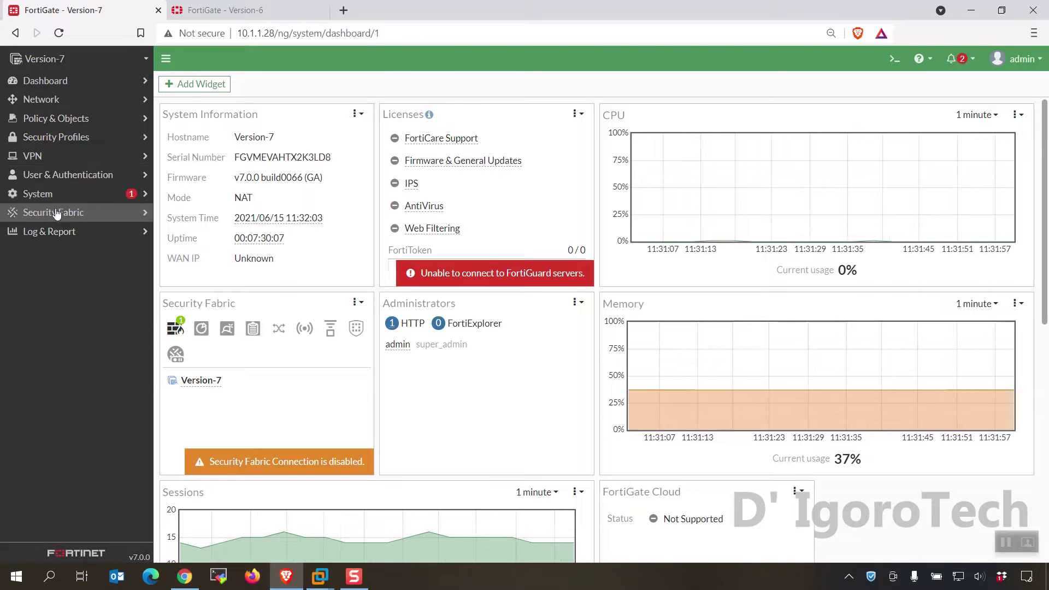
Add a DHCP Monitor dashboard to the Version-7 dashboard list
click(78, 88)
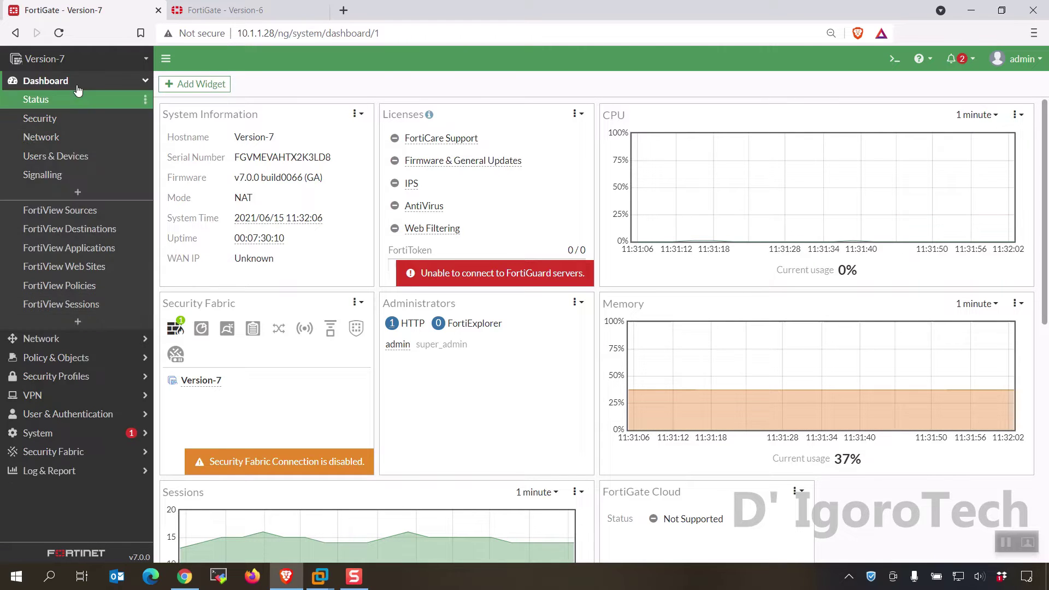
click(79, 323)
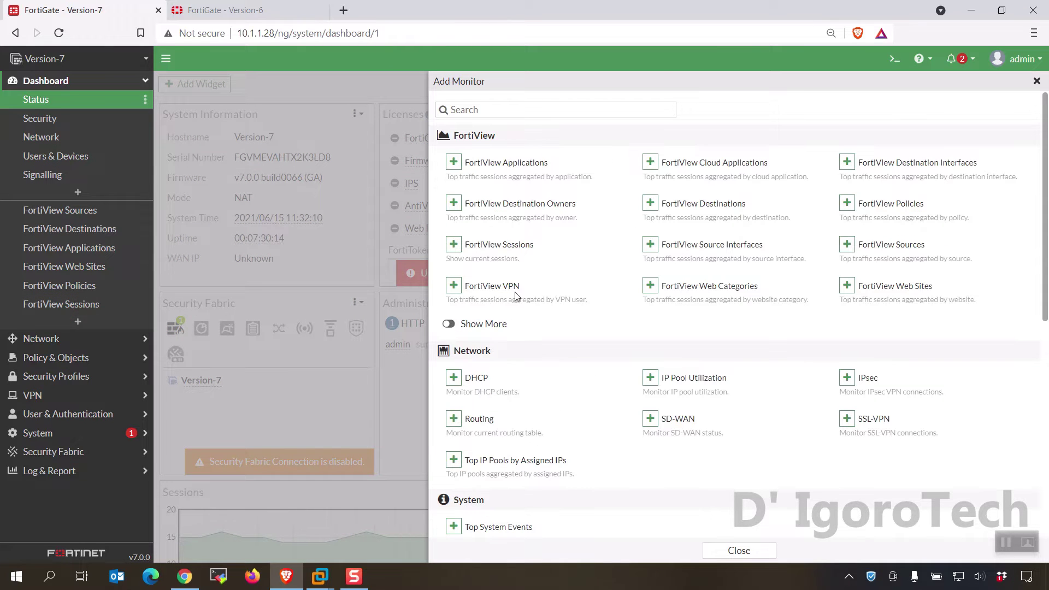
scroll(478, 389, down, 1)
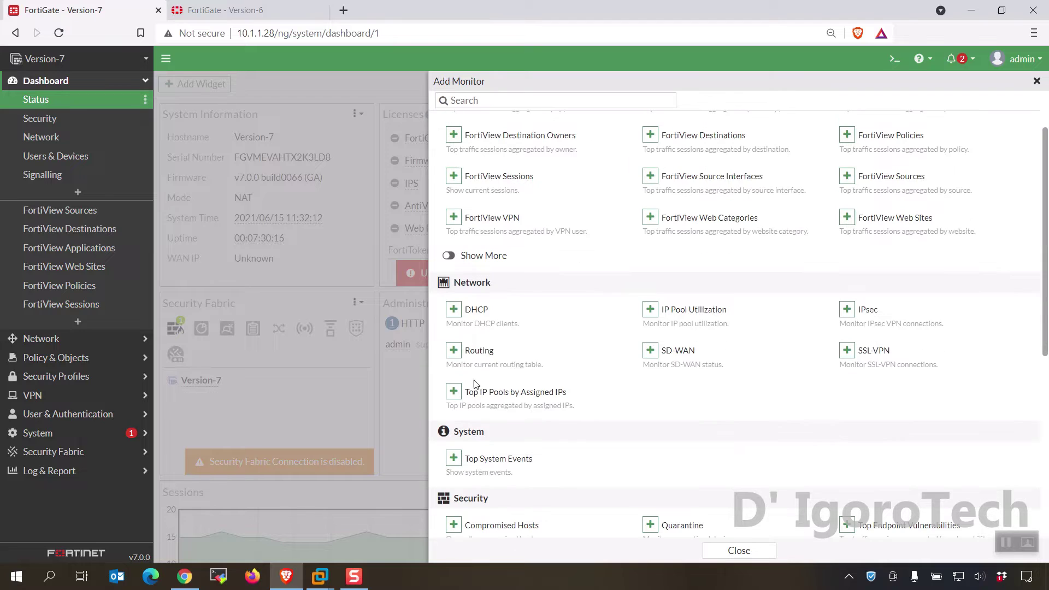
scroll(466, 320, down, 2)
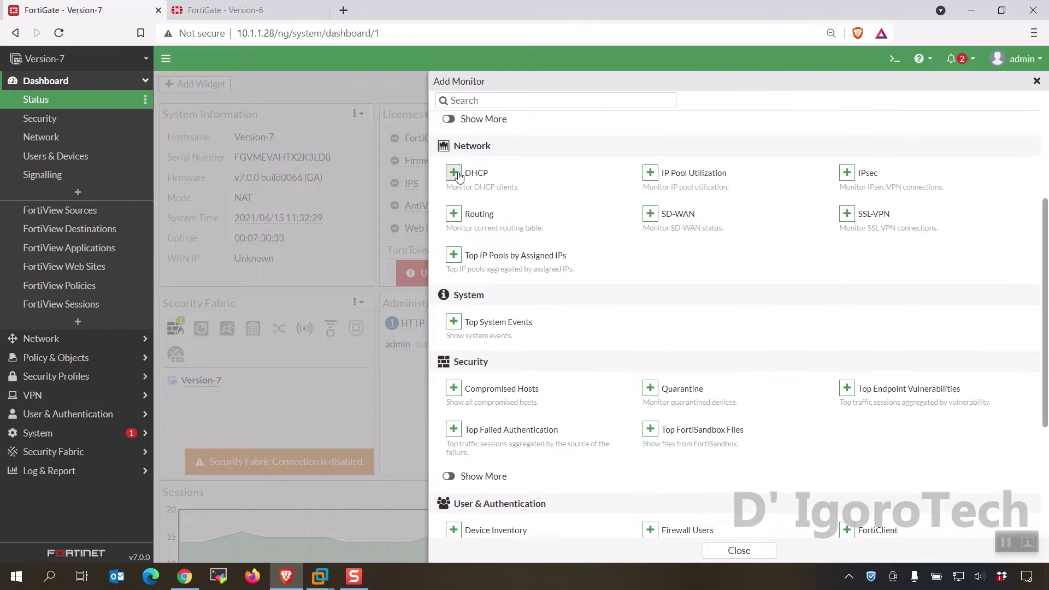
click(461, 174)
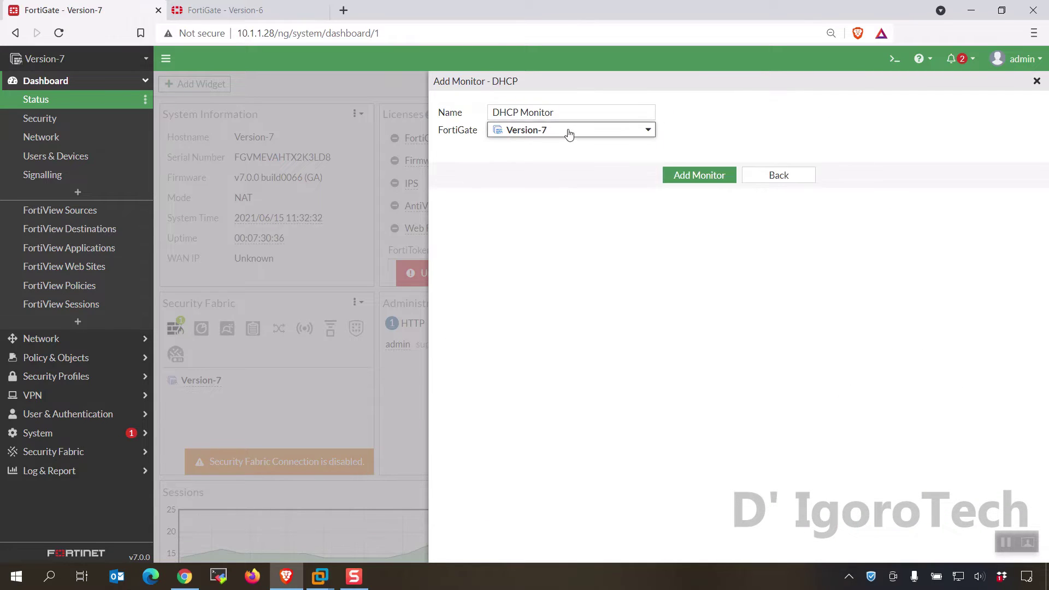
click(683, 175)
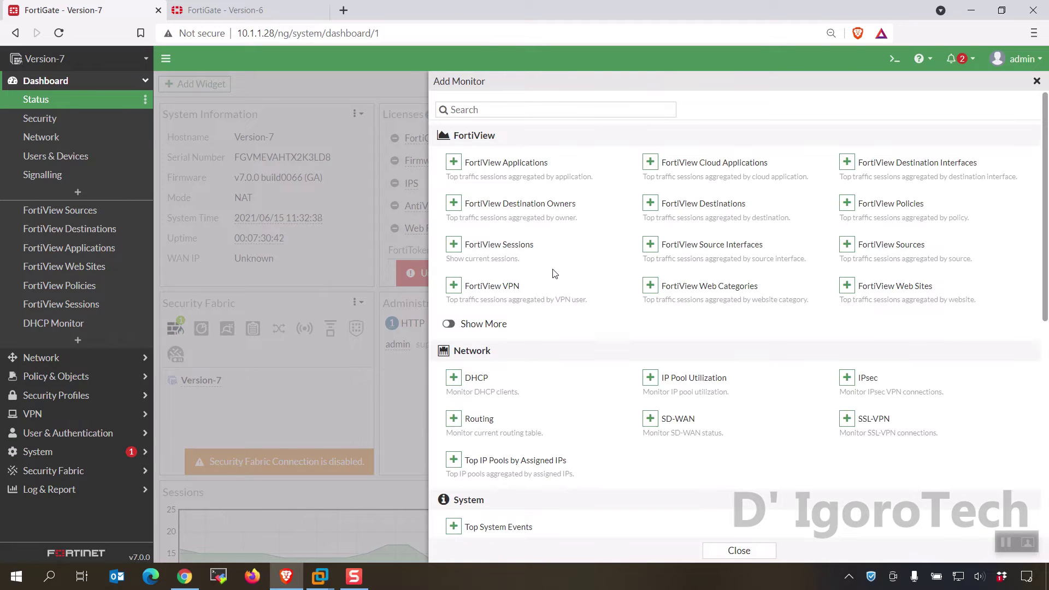
Add a Routing Monitor with Static & Dynamic view and an SSL-VPN Monitor dashboard
click(461, 418)
click(579, 148)
click(579, 166)
click(699, 192)
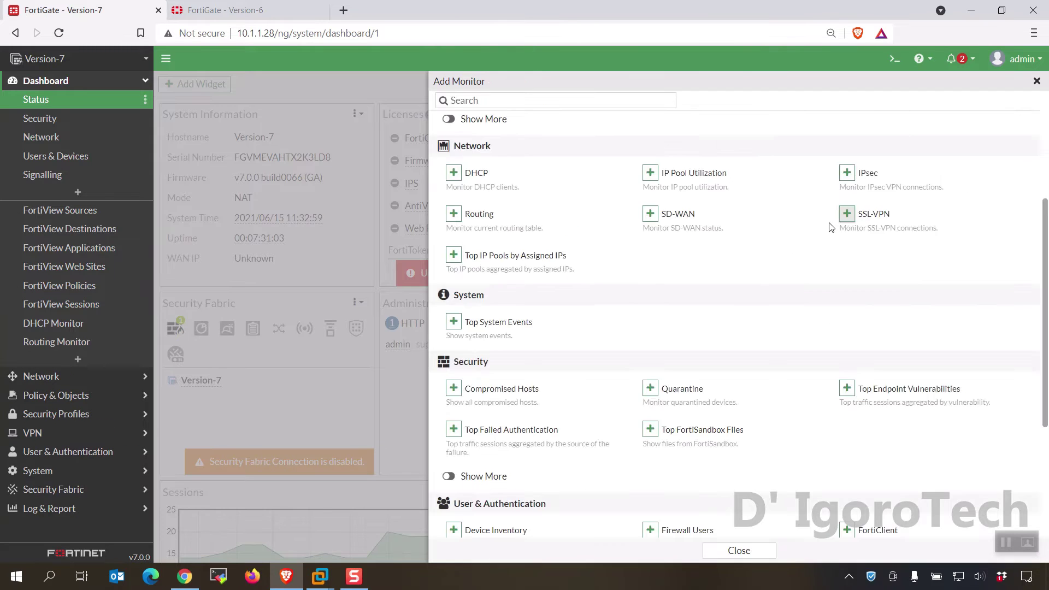
click(841, 213)
click(686, 179)
click(77, 378)
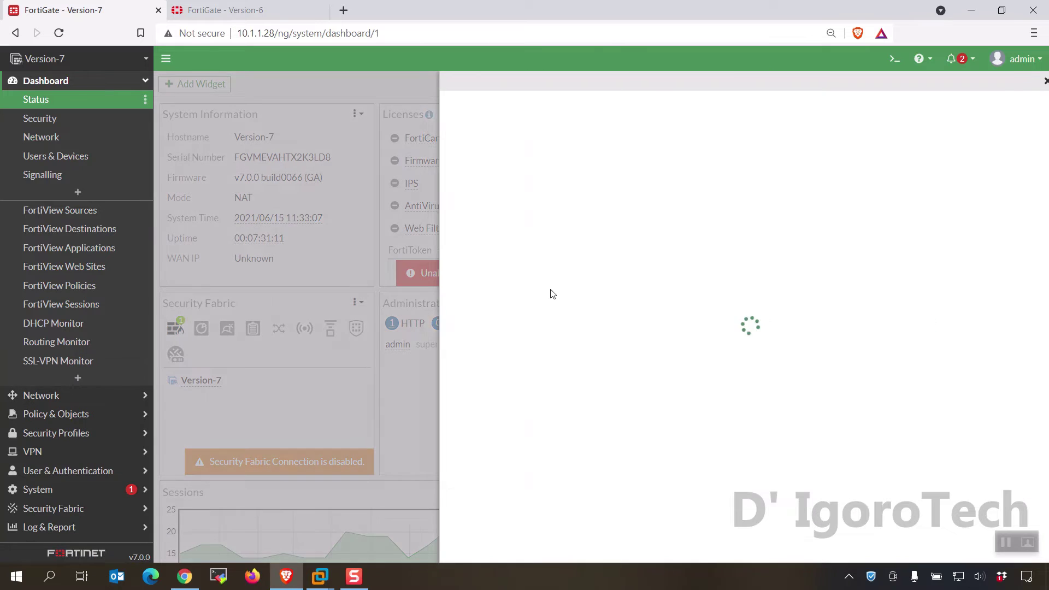
scroll(457, 469, down, 5)
Add the Device Inventory monitor and toggle the Routing Monitor between policy and static/dynamic routes
click(453, 461)
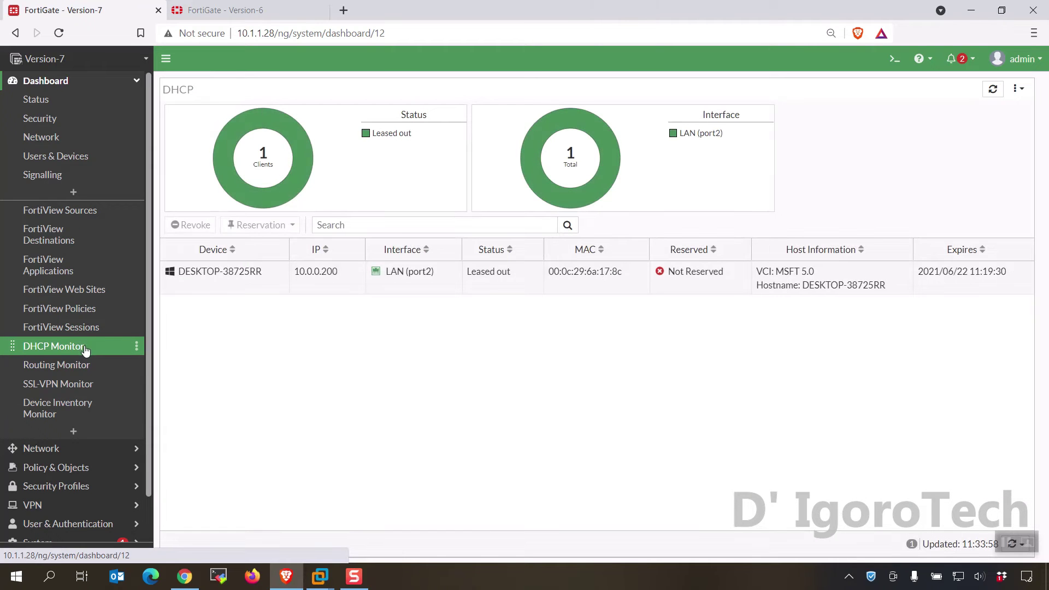
click(73, 374)
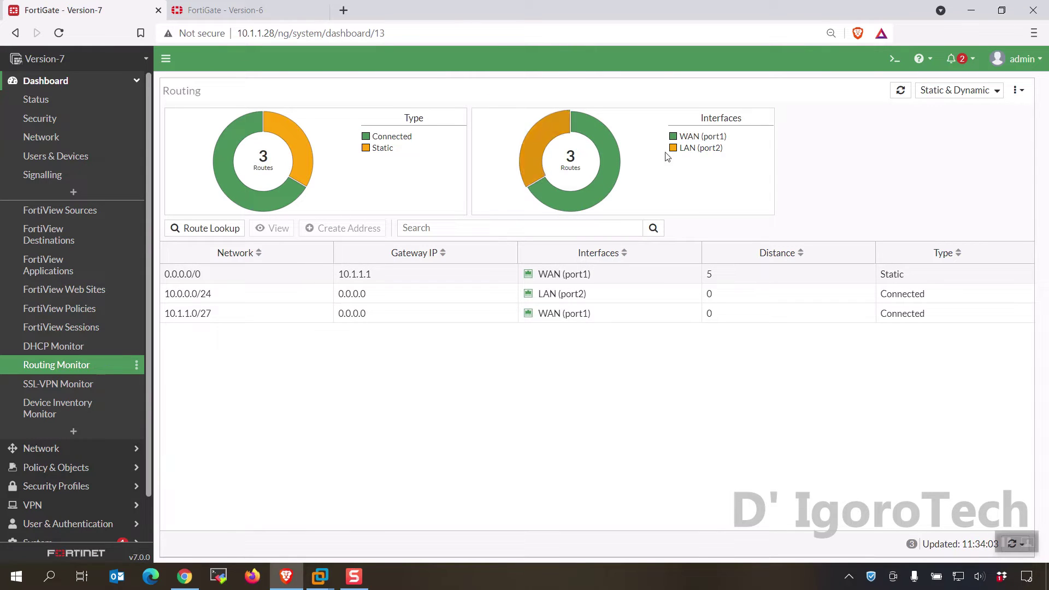
click(940, 94)
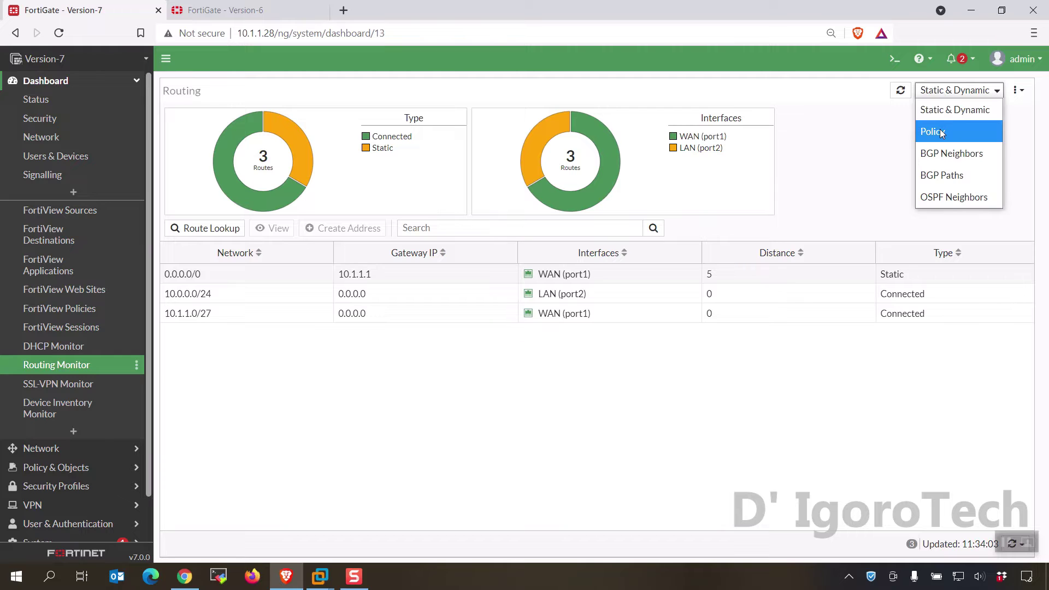
click(941, 132)
click(956, 91)
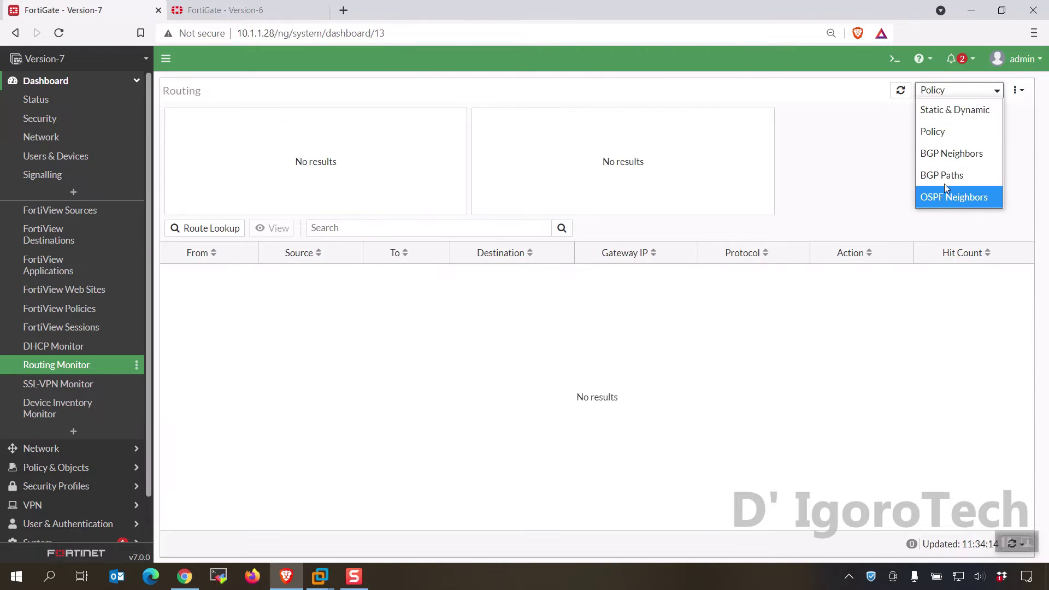
click(946, 112)
click(82, 383)
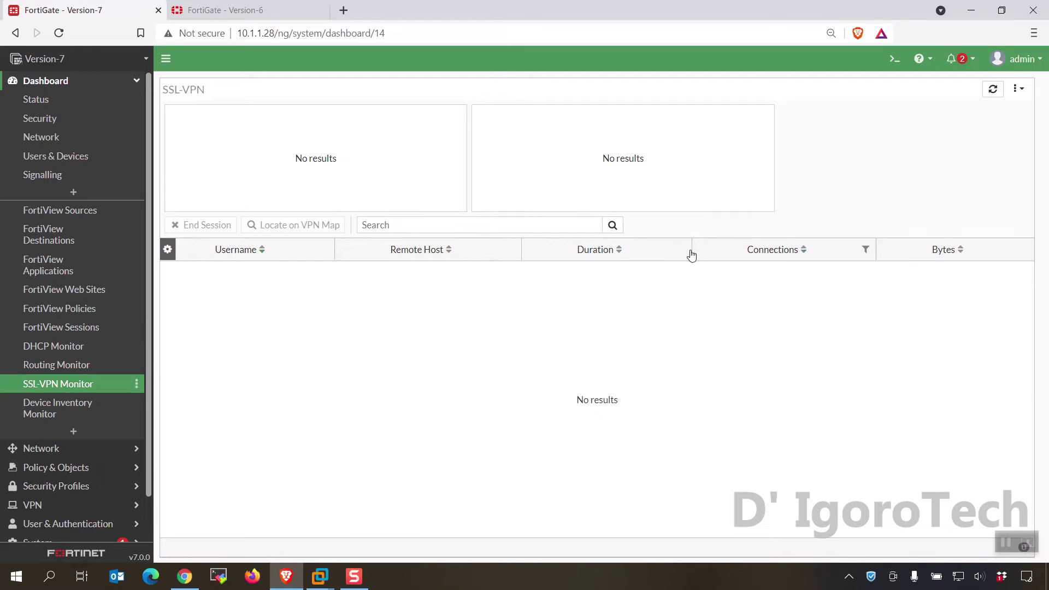
Group the Device Inventory Monitor by Software OS instead of Hardware Vendor
click(102, 409)
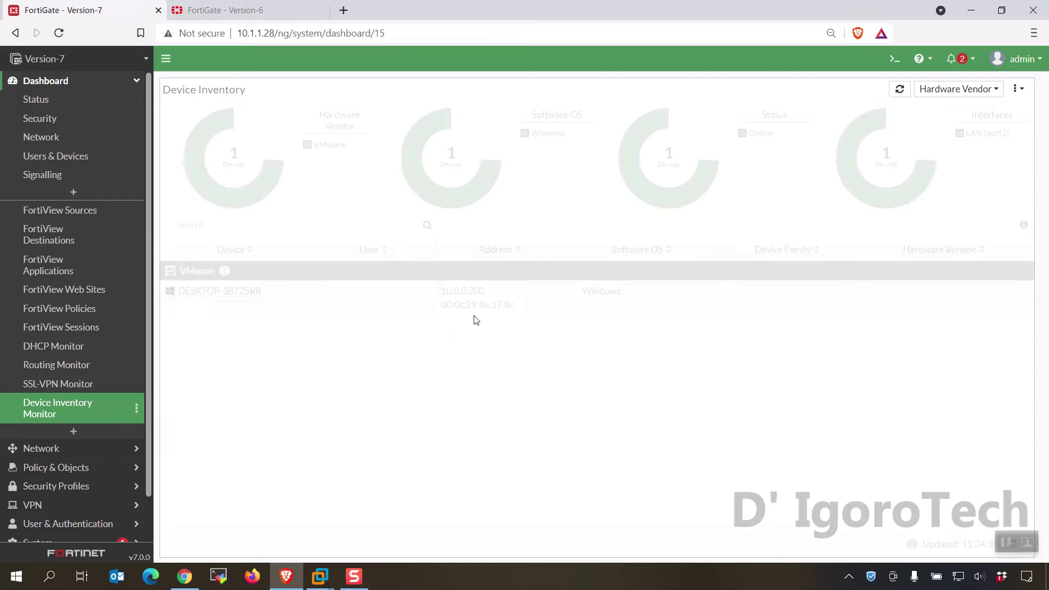
click(333, 311)
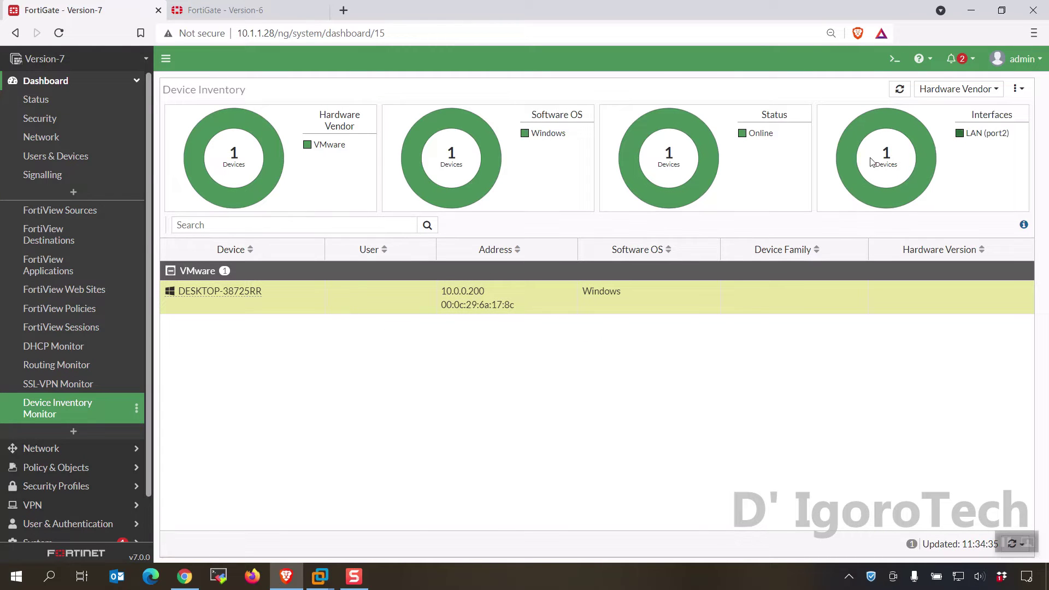
click(936, 99)
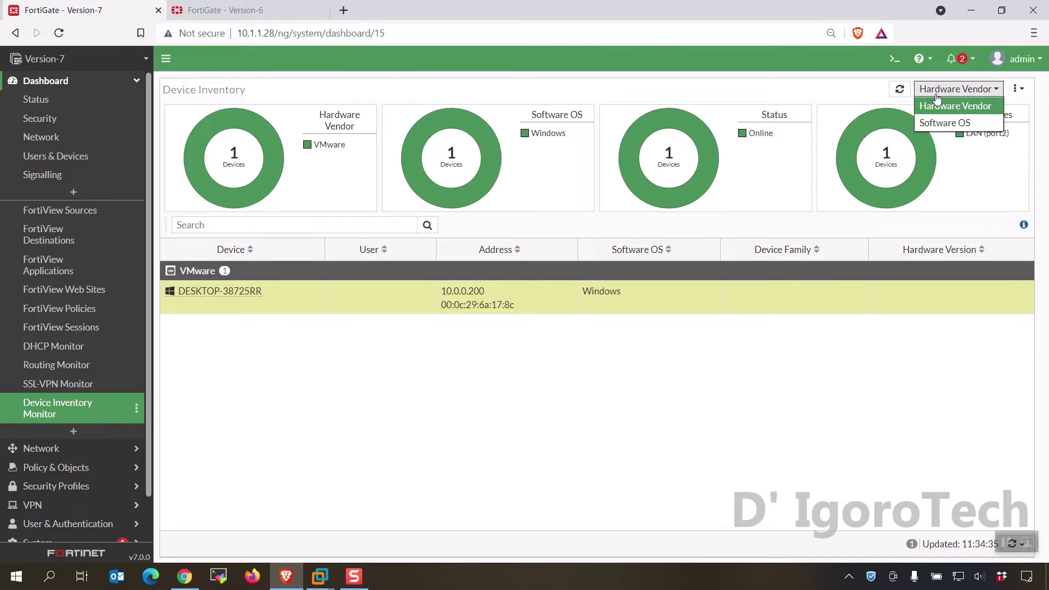
click(940, 126)
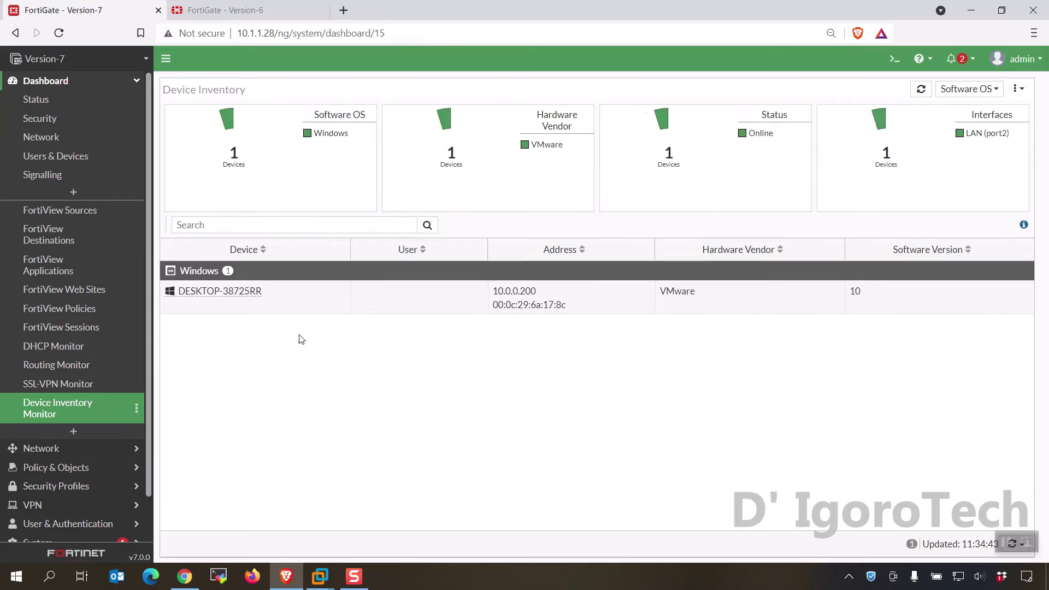
click(118, 80)
click(119, 99)
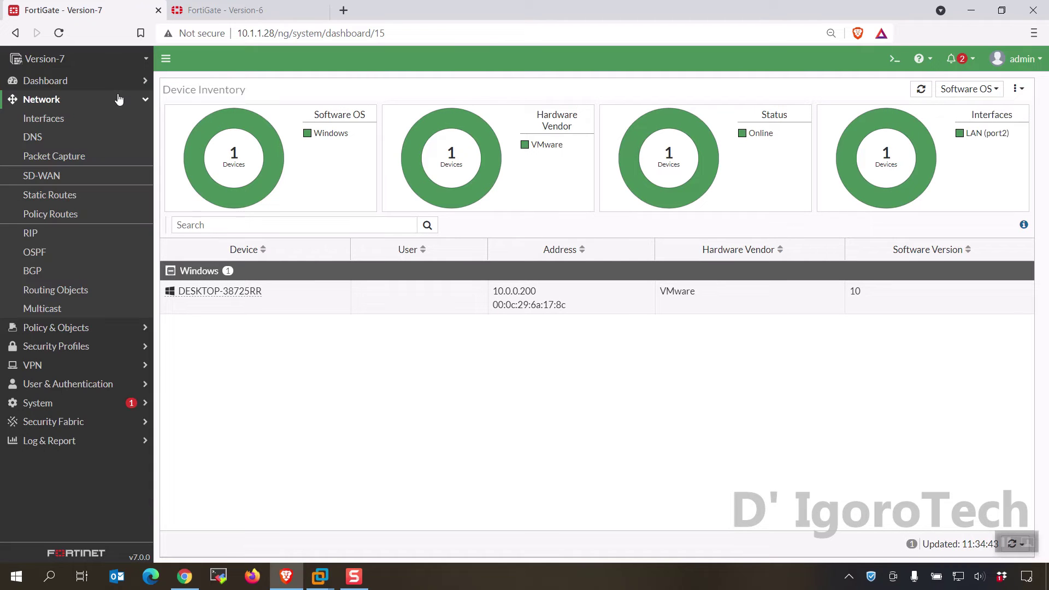
Start migrating port10 to another interface, reviewing the existing and new interface options
click(110, 118)
right_click(223, 298)
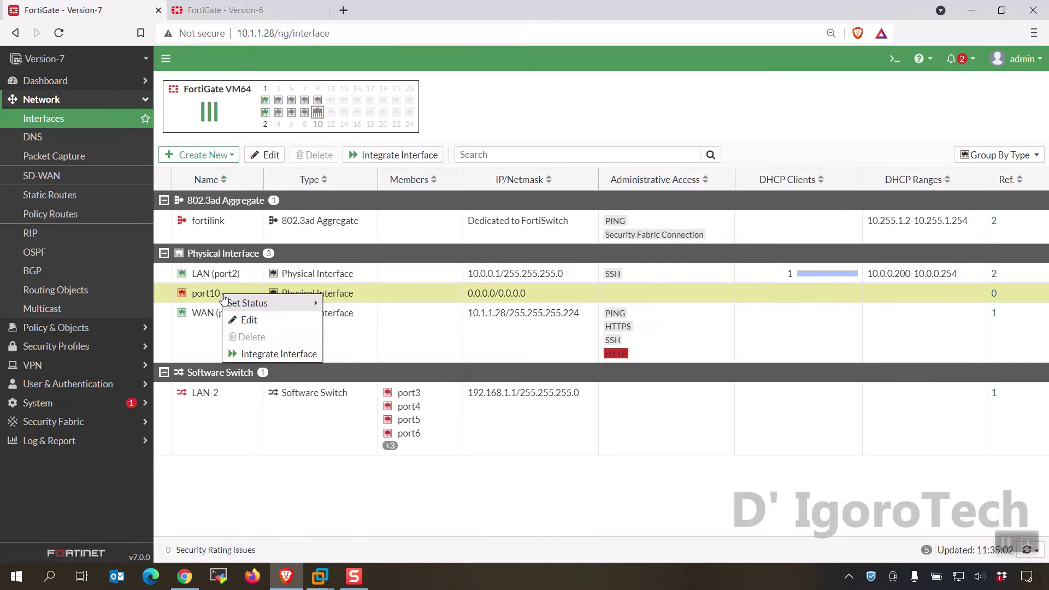
click(262, 355)
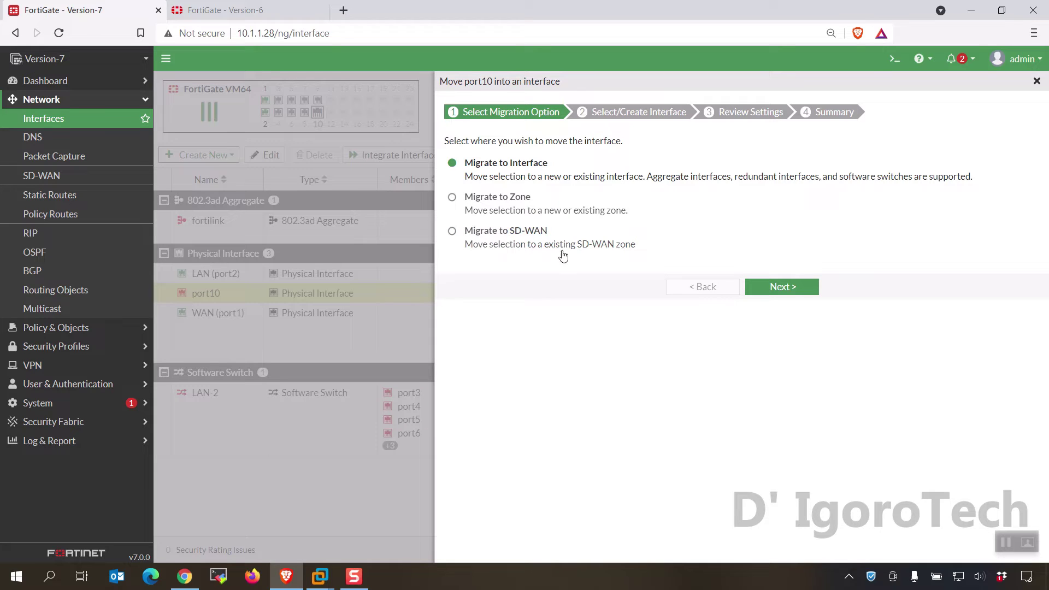
click(773, 290)
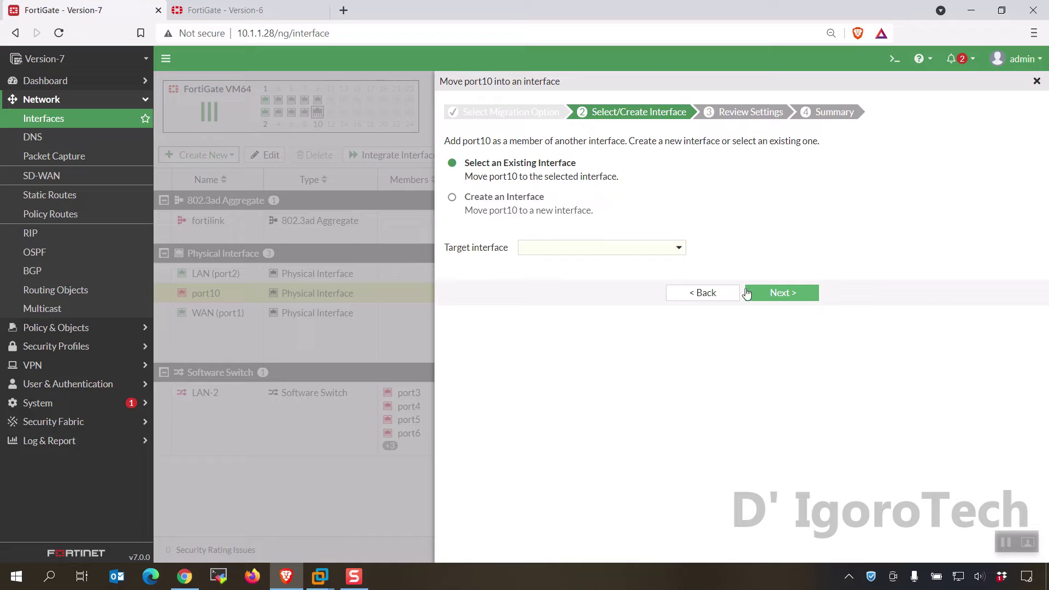
click(606, 249)
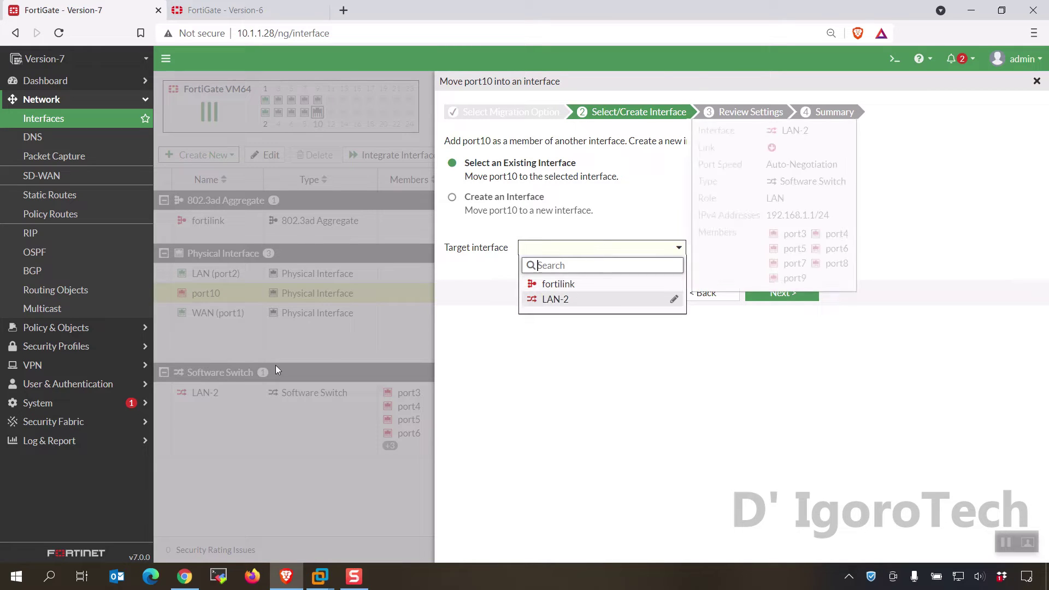
click(511, 199)
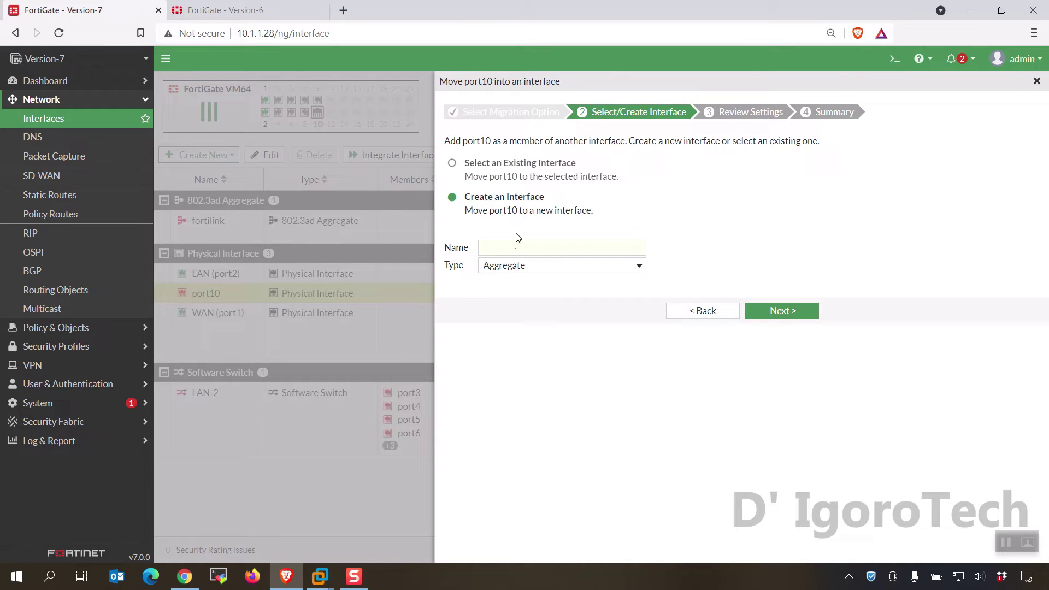
click(516, 271)
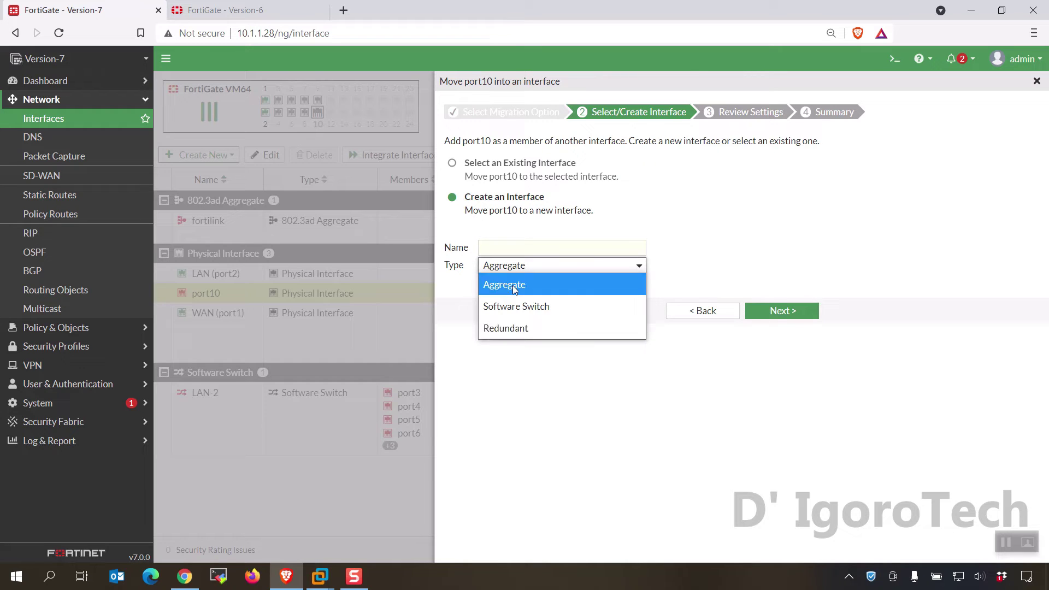
Choose the existing LAN-2 software switch as port10's target and confirm the migration
click(499, 169)
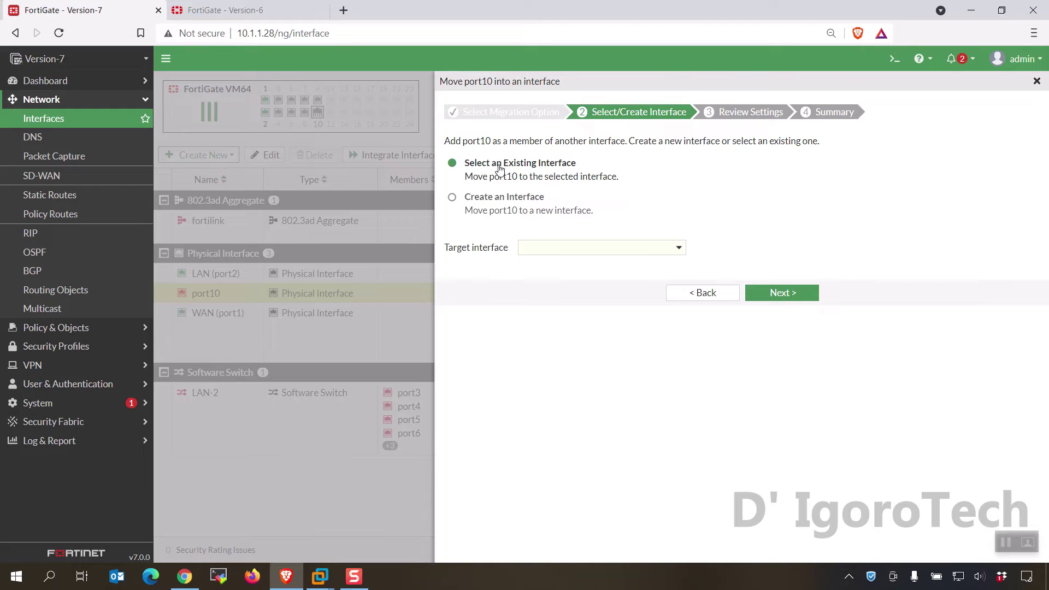
click(547, 245)
click(550, 300)
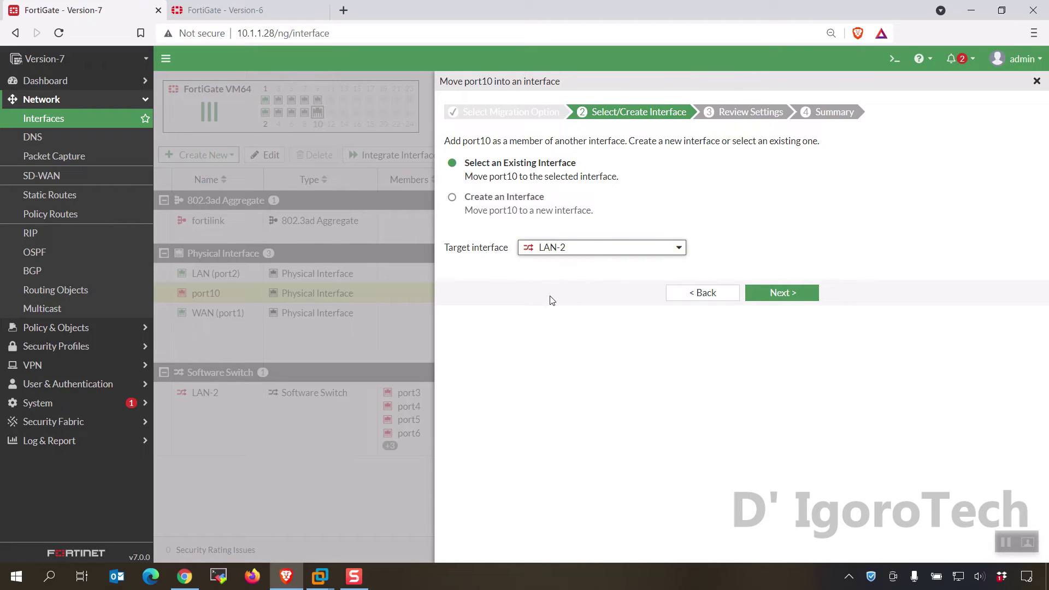
click(773, 295)
click(774, 289)
click(793, 164)
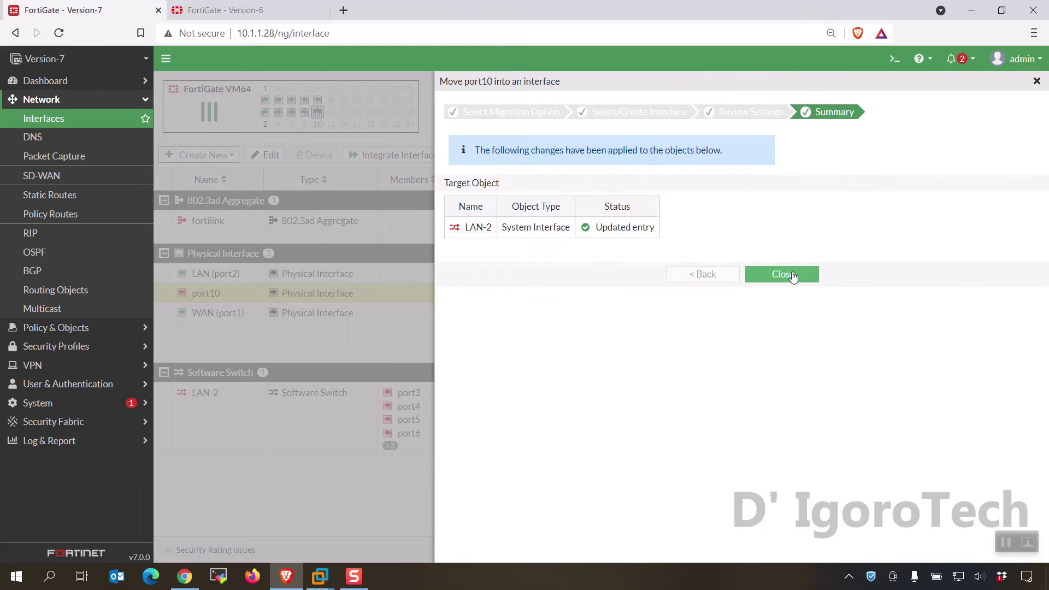
click(780, 275)
mouse_move(395, 430)
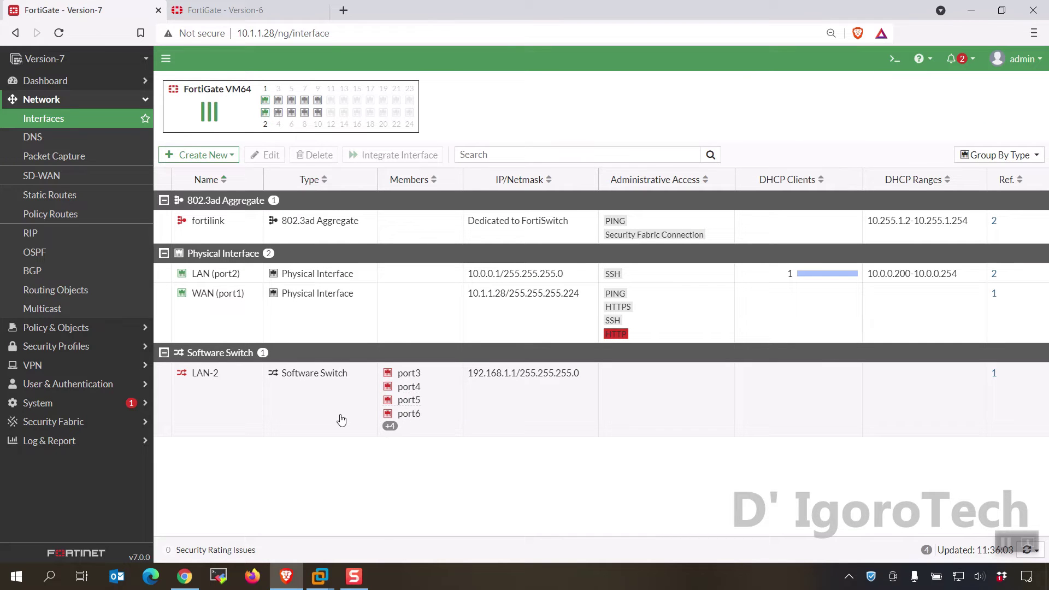
Specify 8.8.8.8 as primary and 1.1.1.1 as secondary DNS server
click(95, 138)
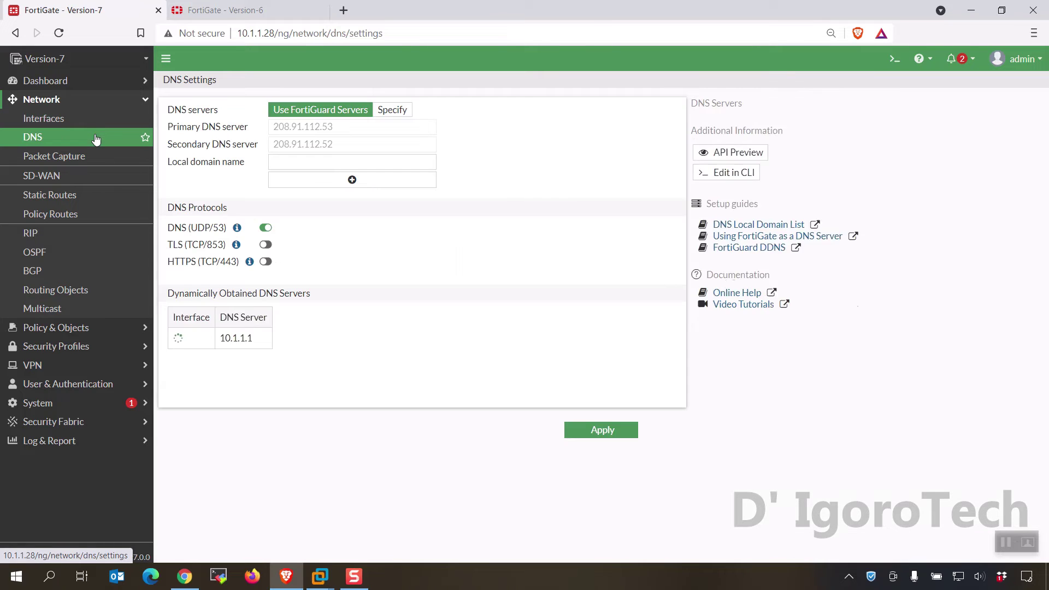
click(347, 127)
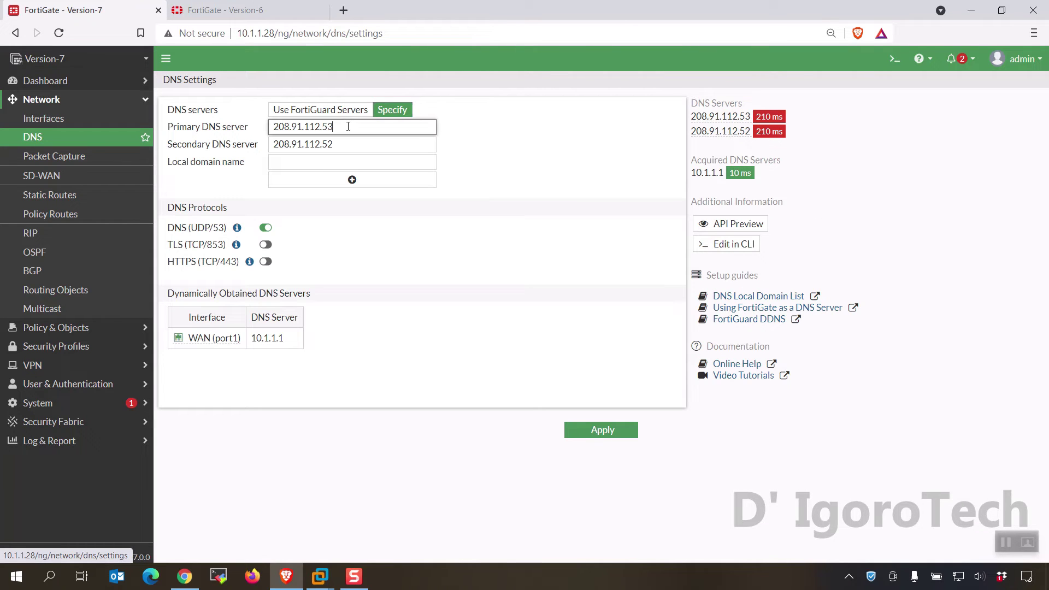
drag(347, 126, 267, 127)
text(8.8.8.8)
key(Tab)
text(1.1.1.1)
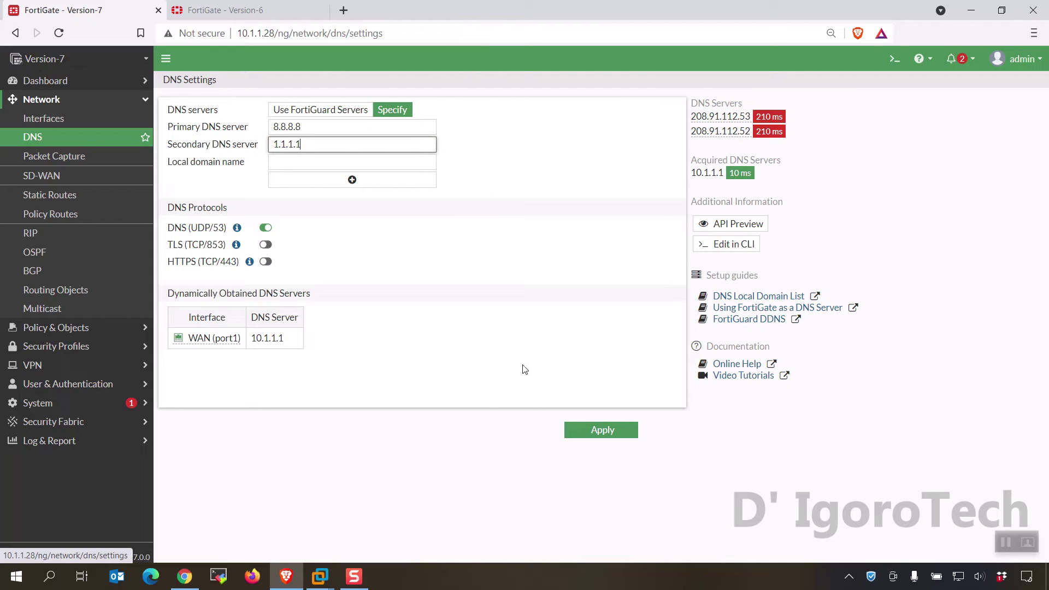
click(525, 369)
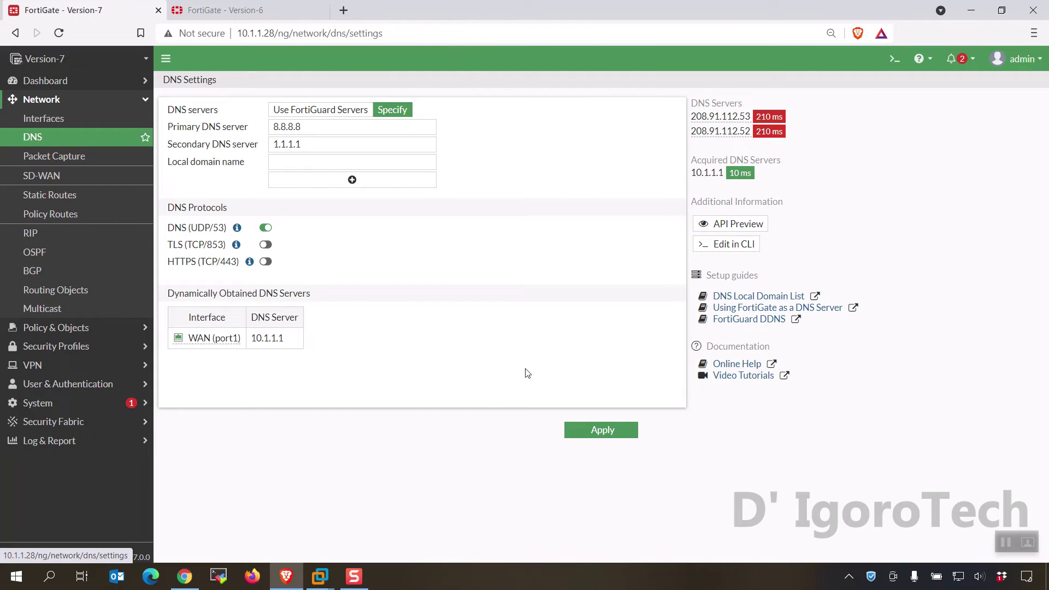
Preview the API request for the DNS change, then view the configuration in the CLI
click(729, 228)
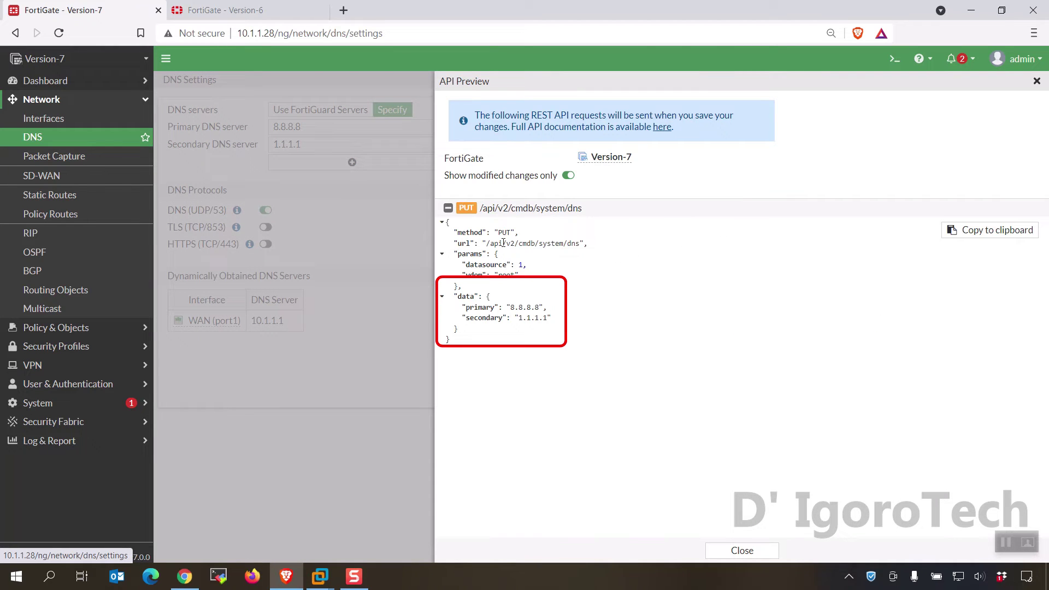
click(1036, 81)
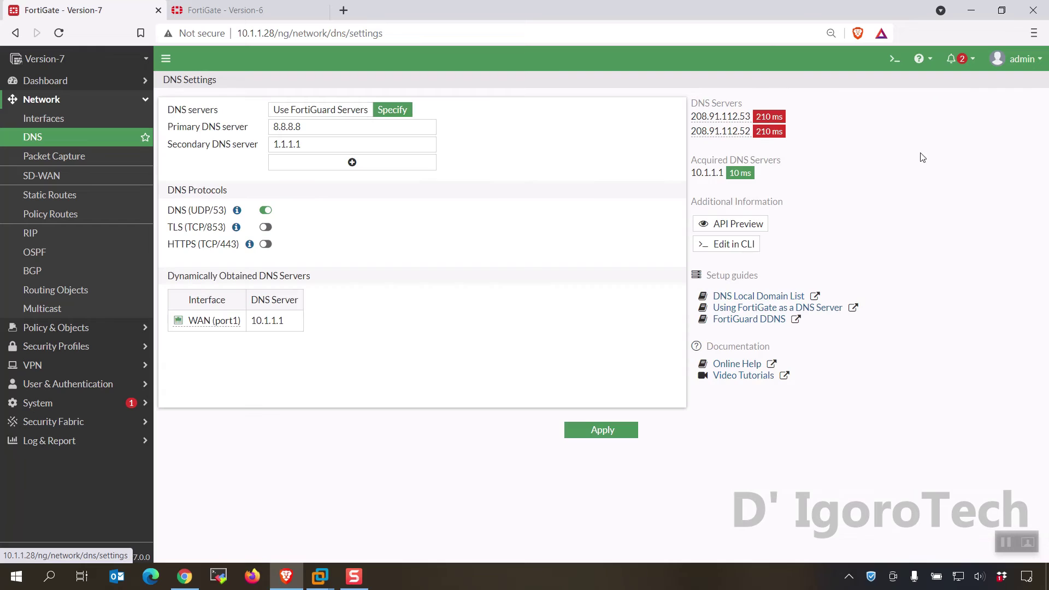
click(725, 244)
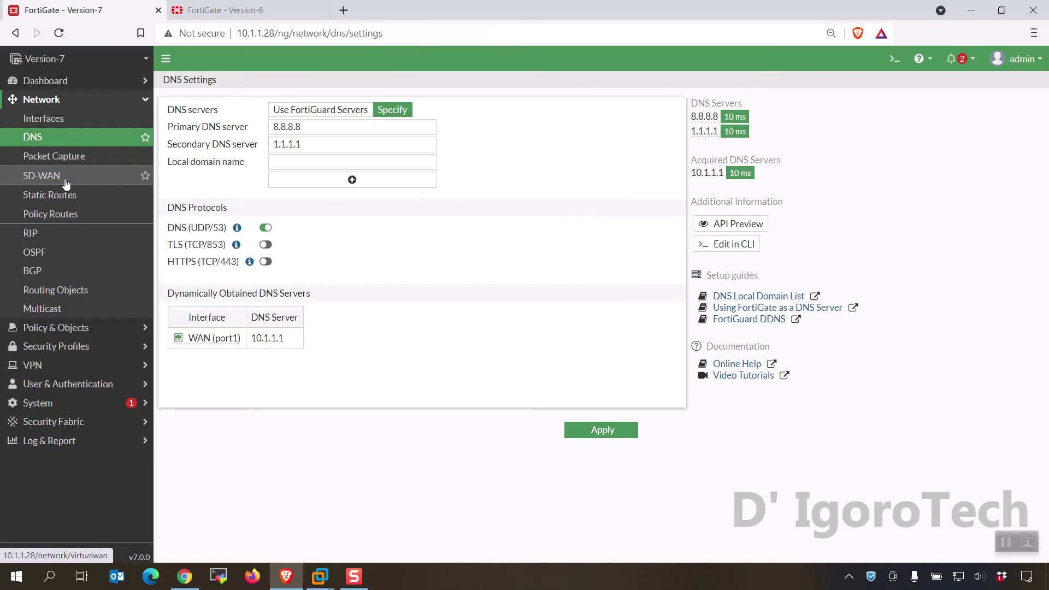
View Version-7's SD-WAN Zones, Rules and Performance SLAs tabs
click(57, 179)
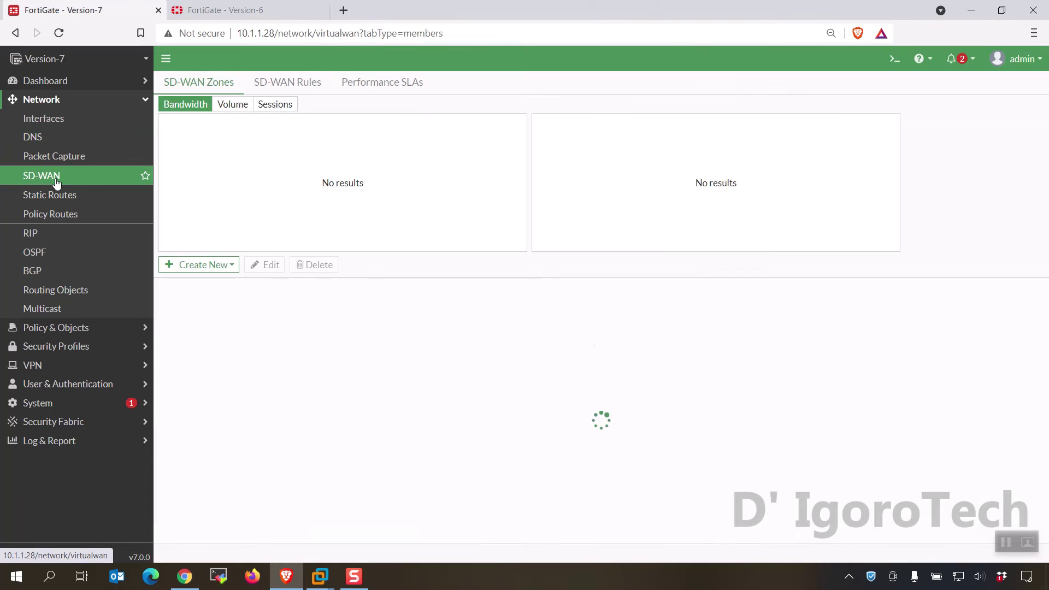
click(200, 87)
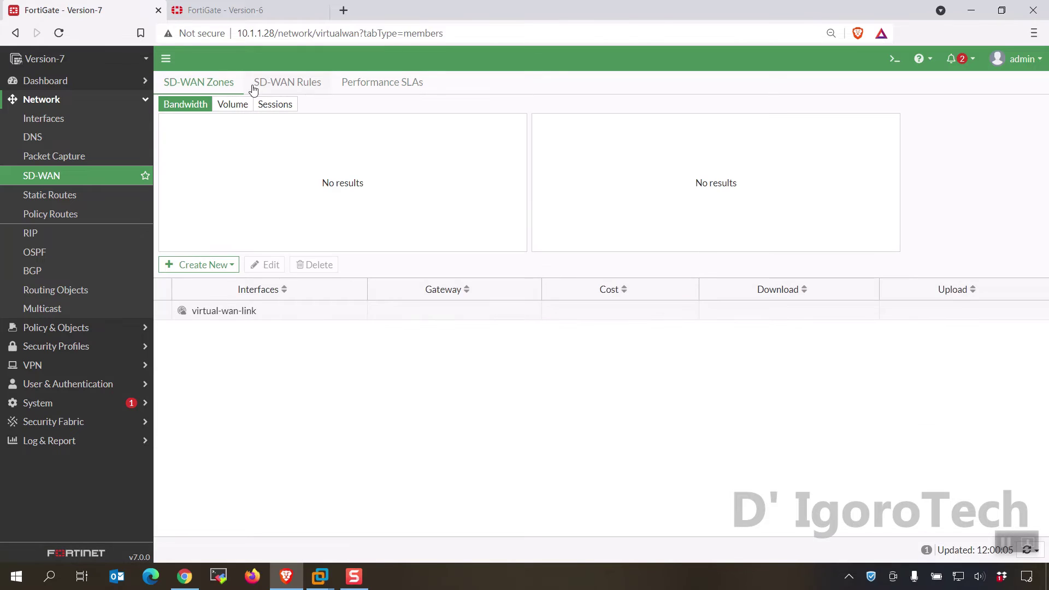
click(277, 86)
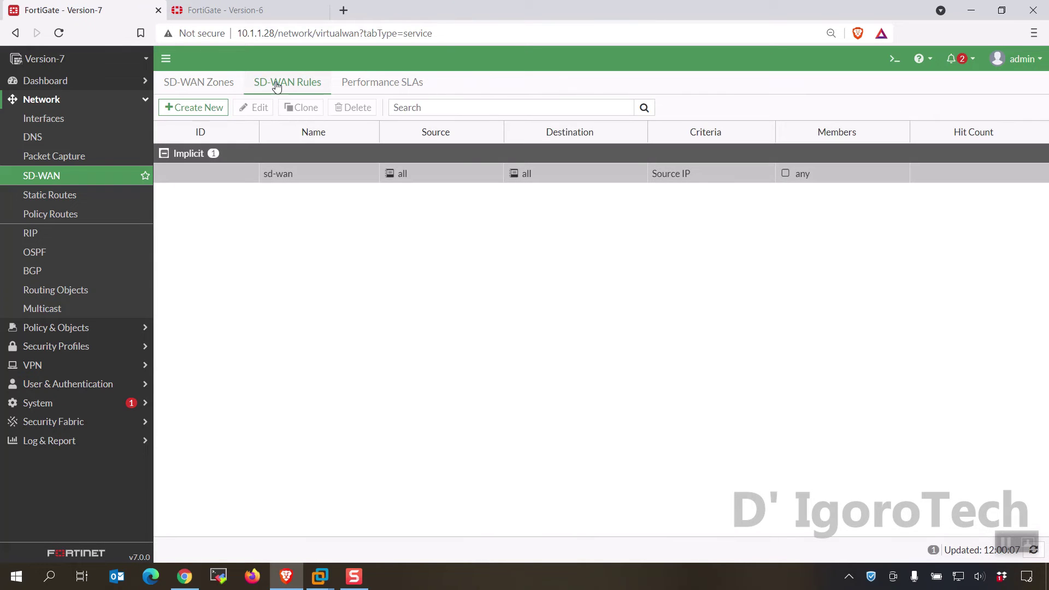
click(368, 87)
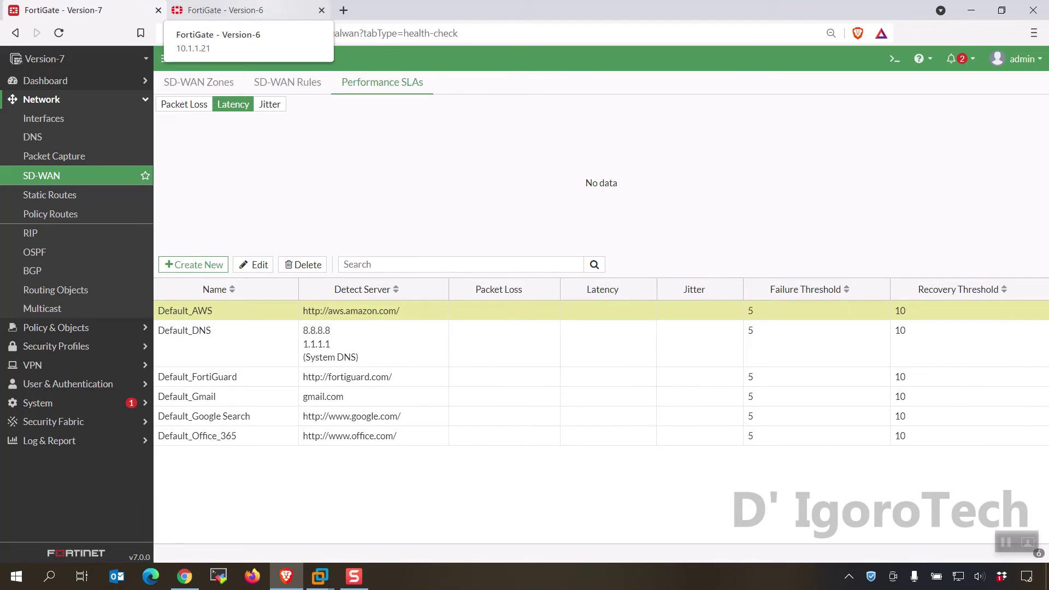
Compare with Version-6's separate SD-WAN Rules and Performance SLA pages, then return to Version-7
click(219, 9)
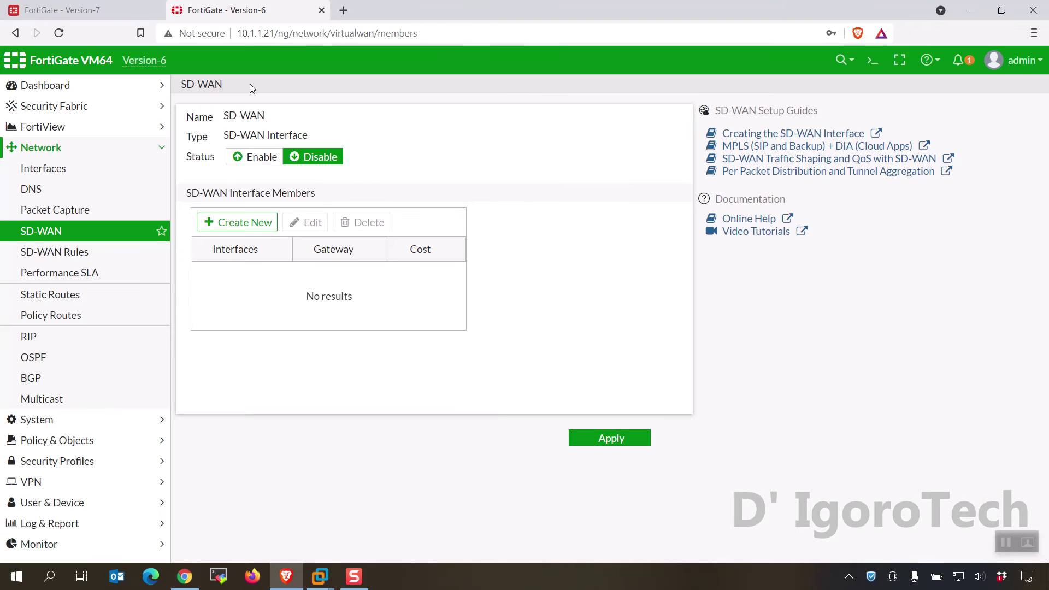
click(75, 251)
click(68, 276)
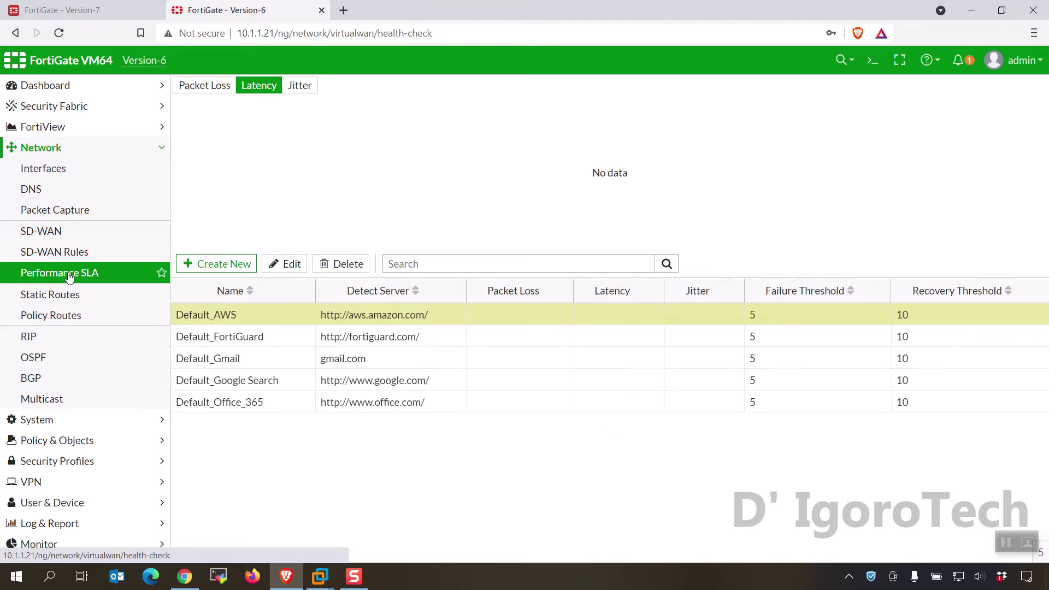
key(ctrl+shift+Tab)
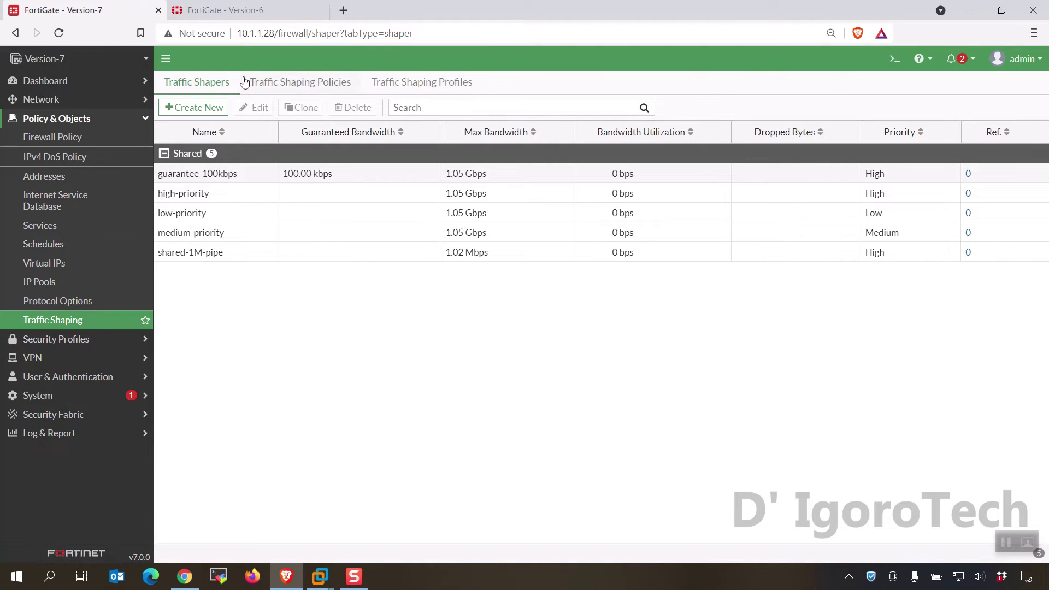
Compare Version-7's Traffic Shaping Policies and Profiles tabs with Version-6's separate shaper, policy and profile pages
click(273, 82)
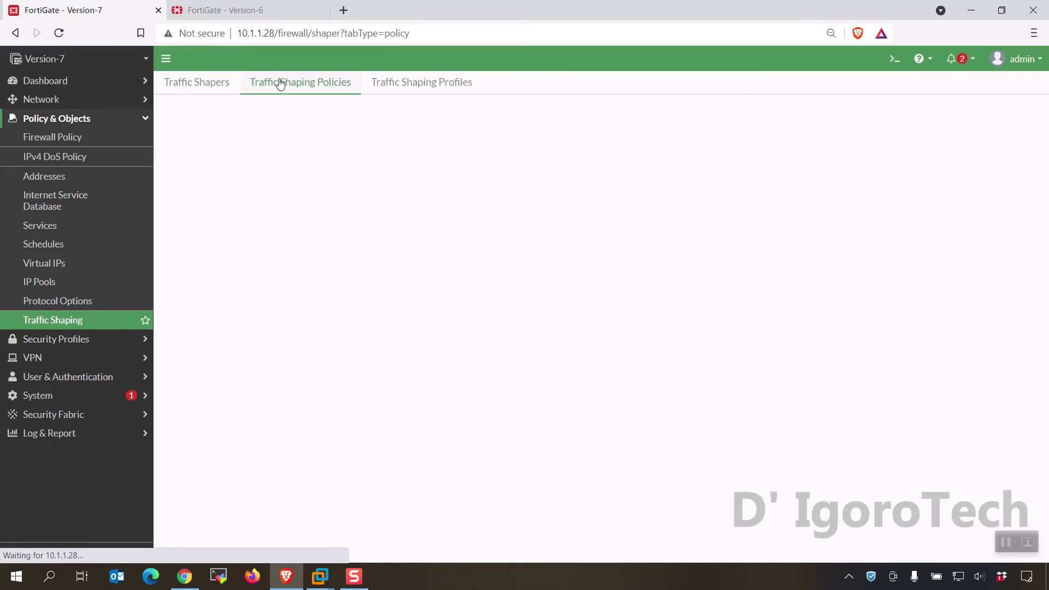
click(393, 82)
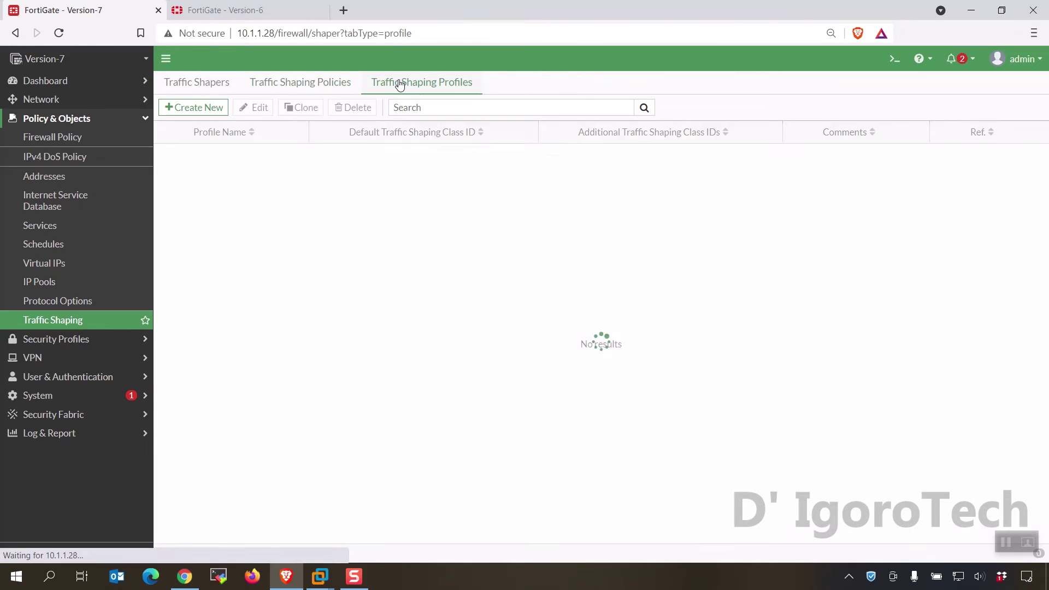
click(217, 10)
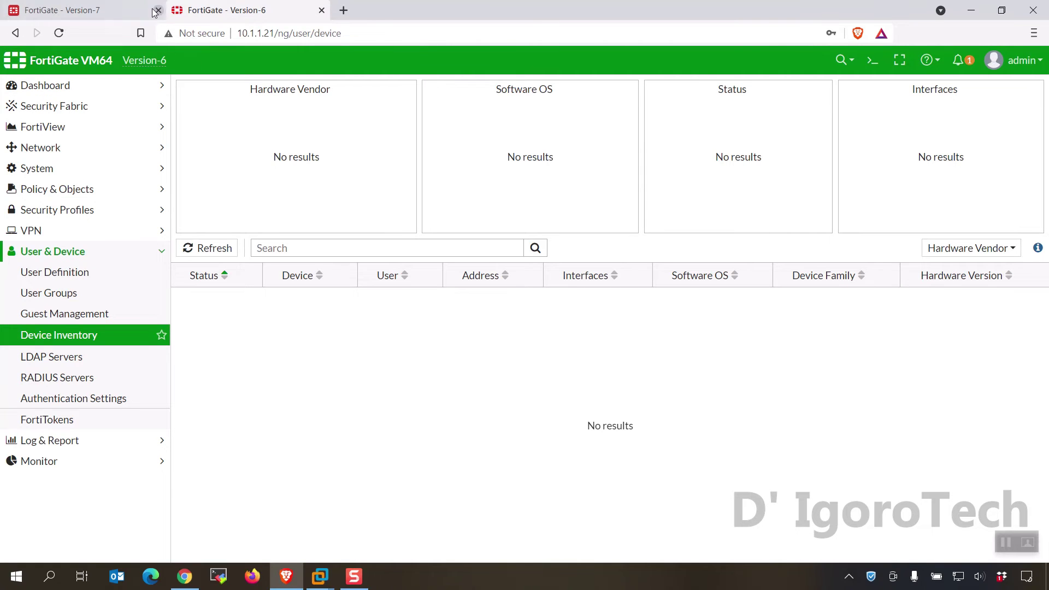
click(103, 189)
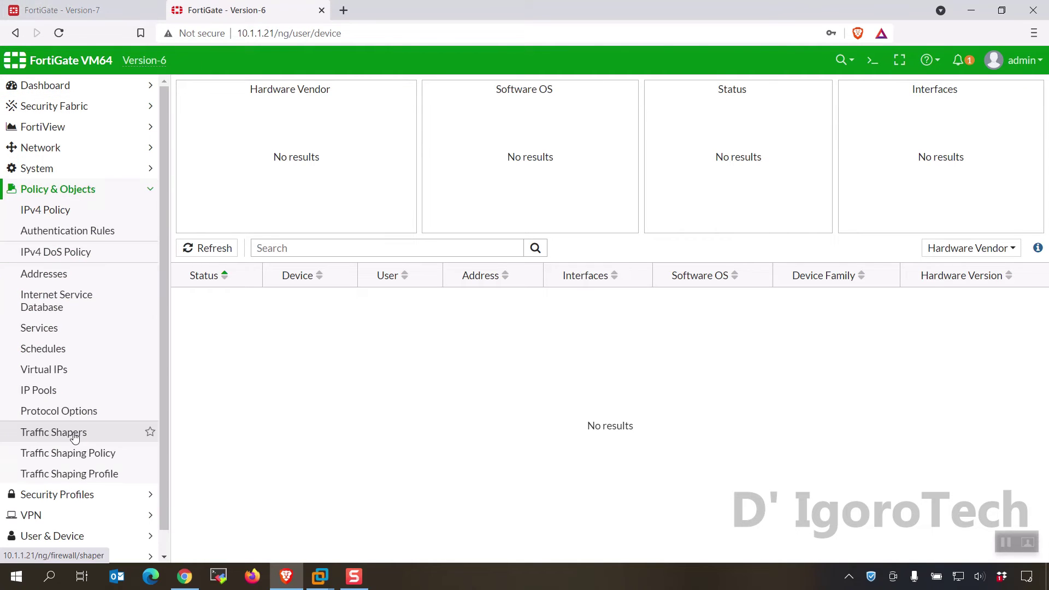
click(74, 432)
click(75, 452)
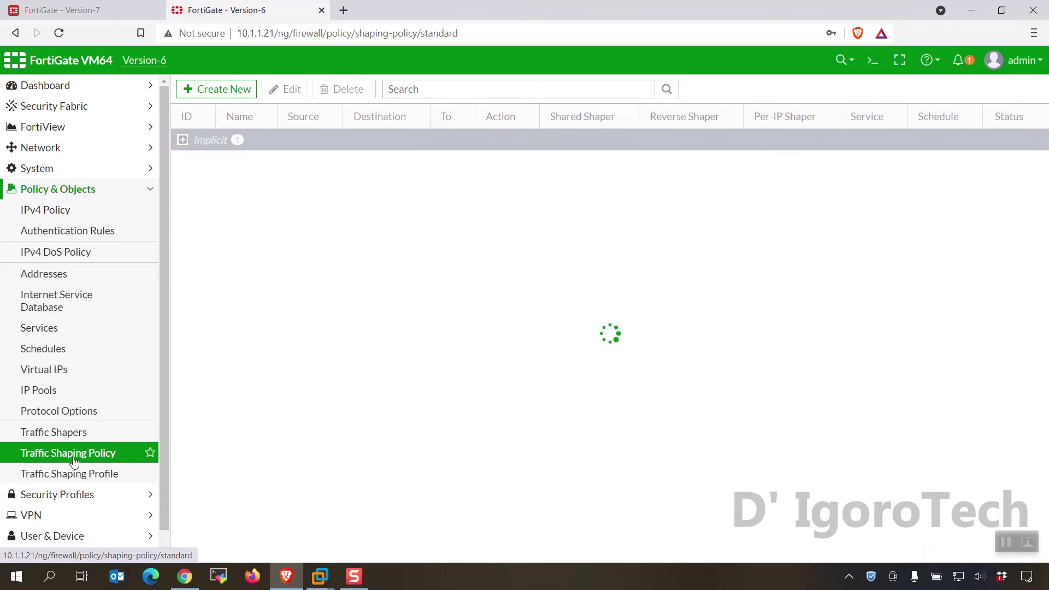
click(68, 474)
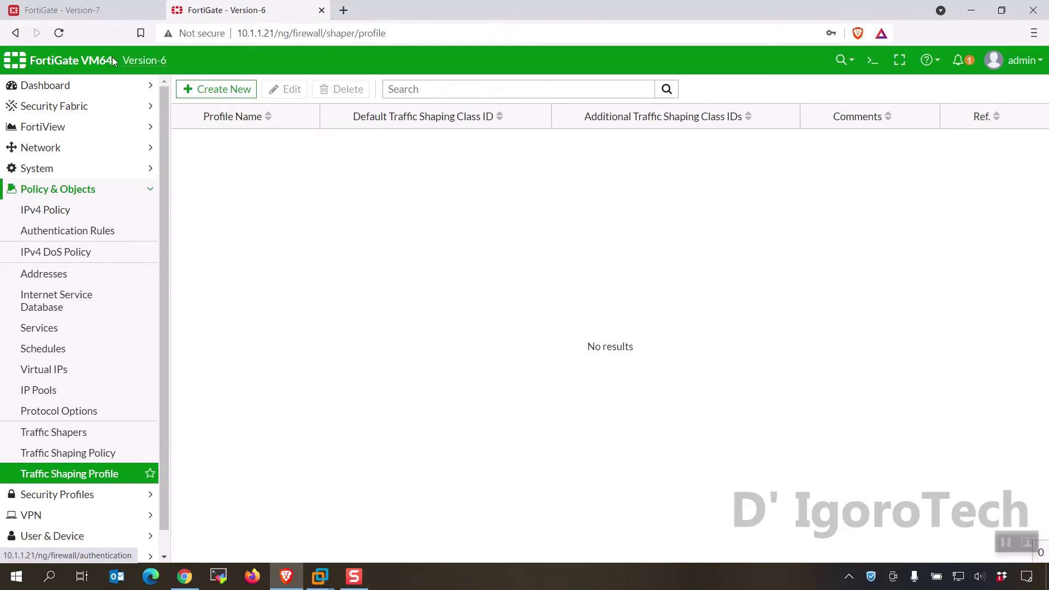
click(88, 10)
click(55, 338)
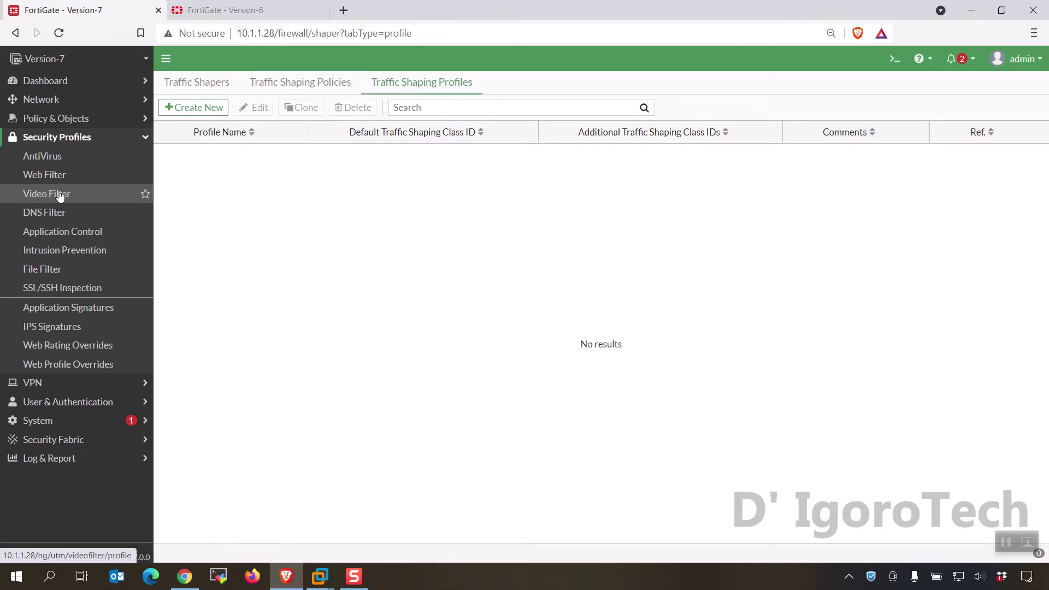
Create video filter profile Block_Youtube-Channels with a YouTube channel override set to Block
click(60, 196)
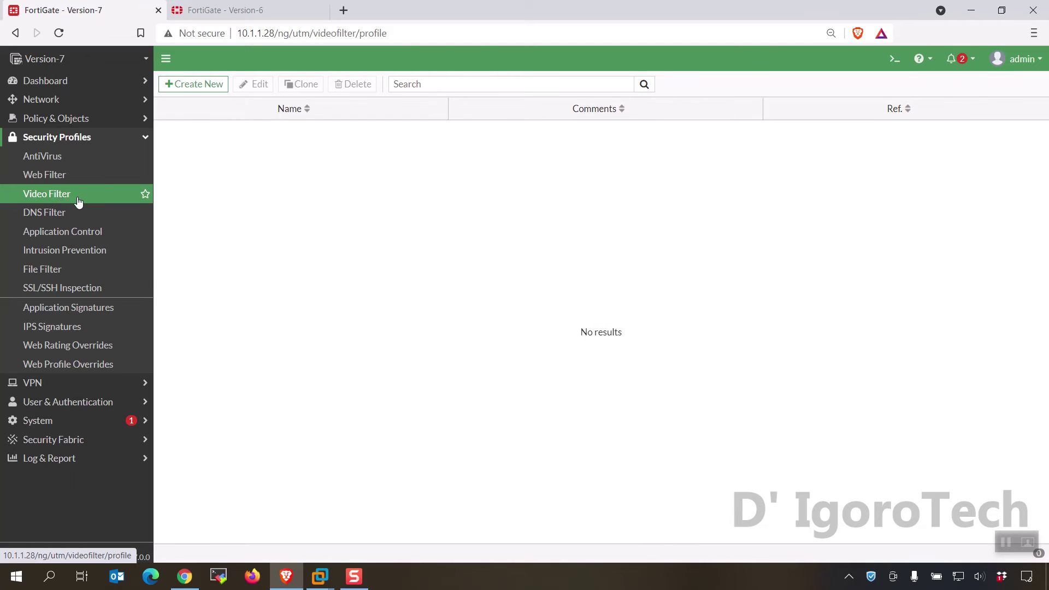
click(194, 87)
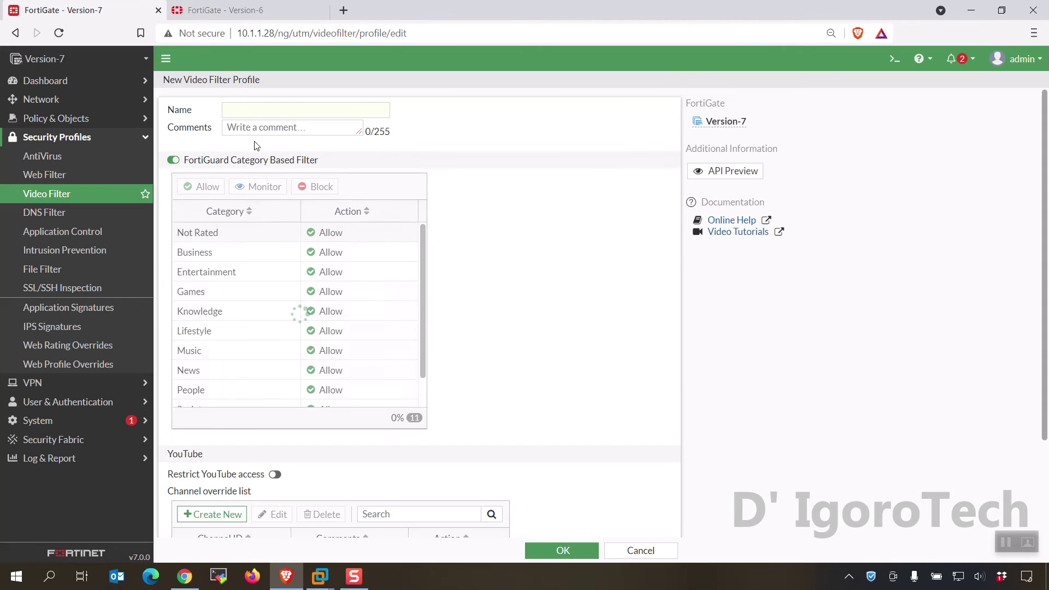
click(246, 111)
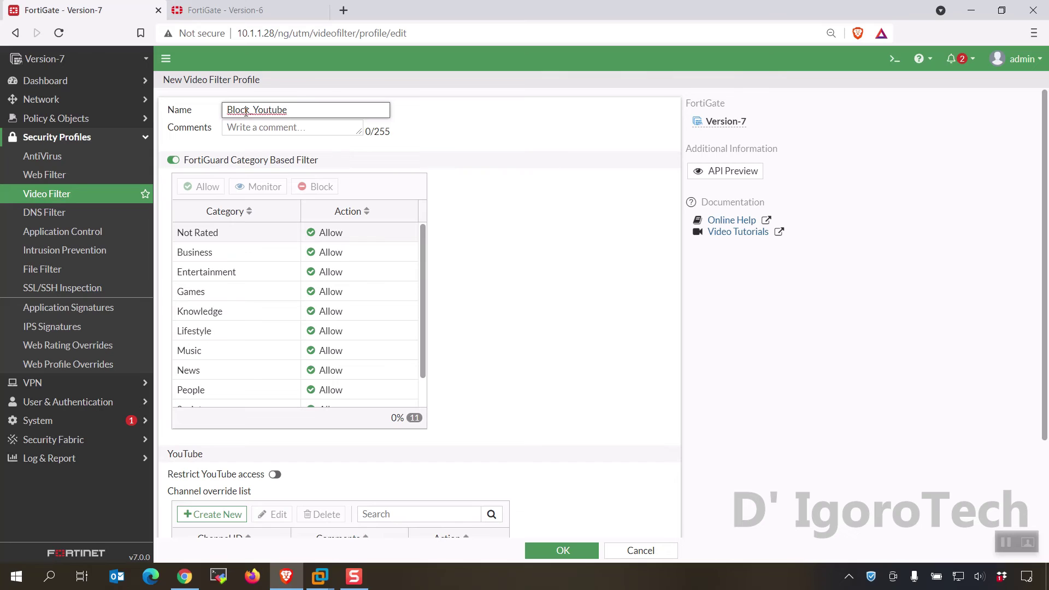
scroll(230, 251, down, 3)
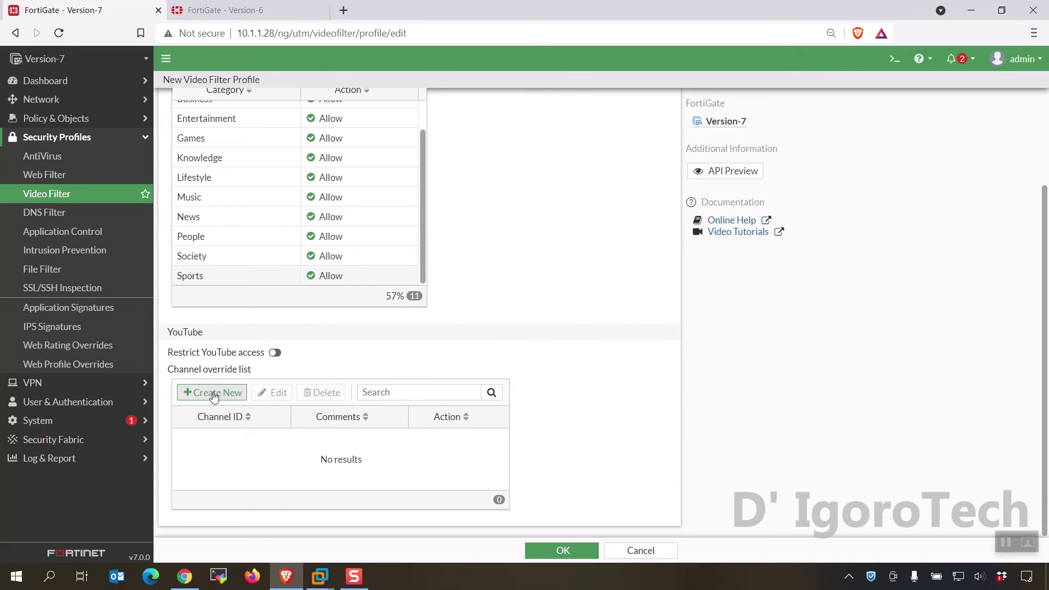
click(212, 392)
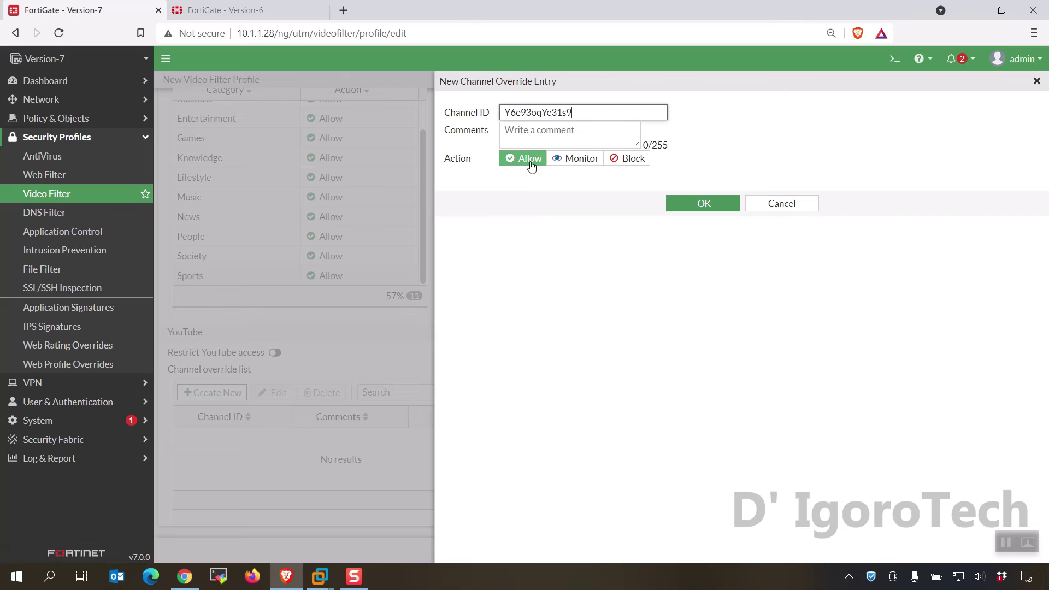
click(625, 163)
click(703, 203)
click(552, 550)
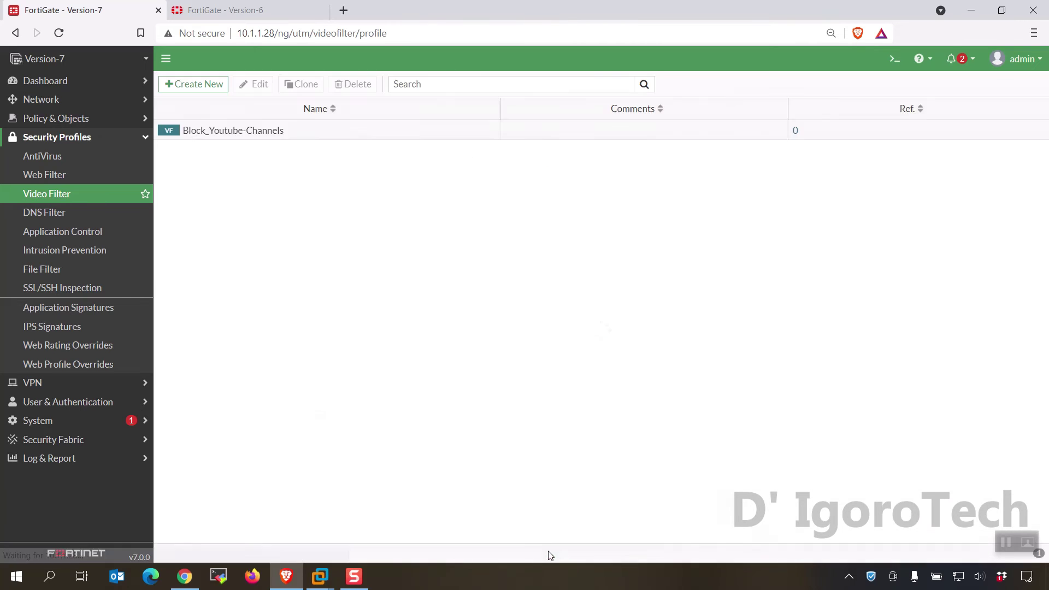
Open the LAN-ALL firewall policy and switch it to proxy-based inspection
click(103, 119)
double_click(412, 197)
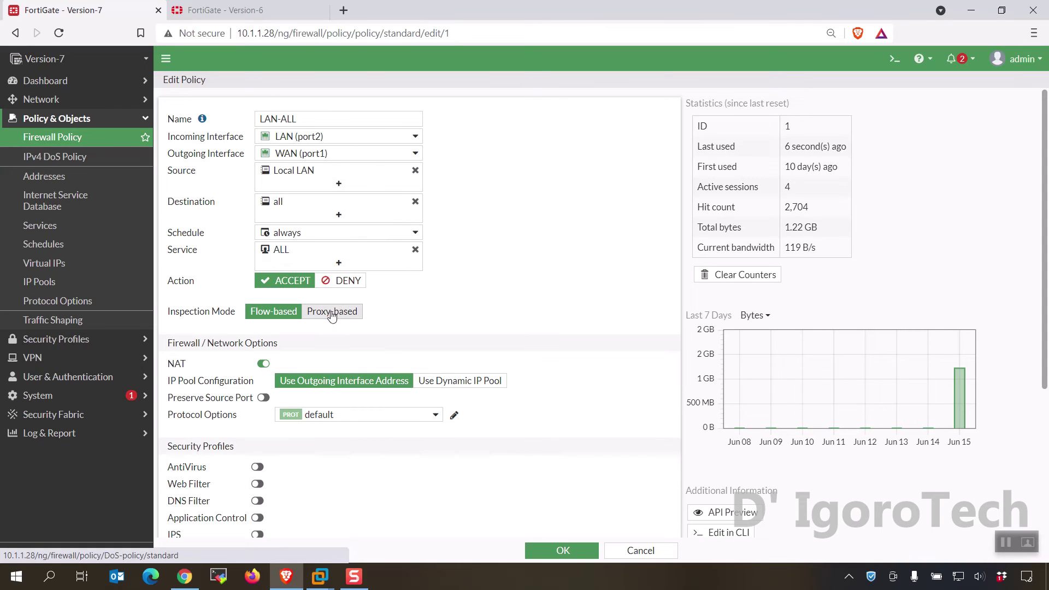
click(332, 312)
scroll(306, 328, down, 2)
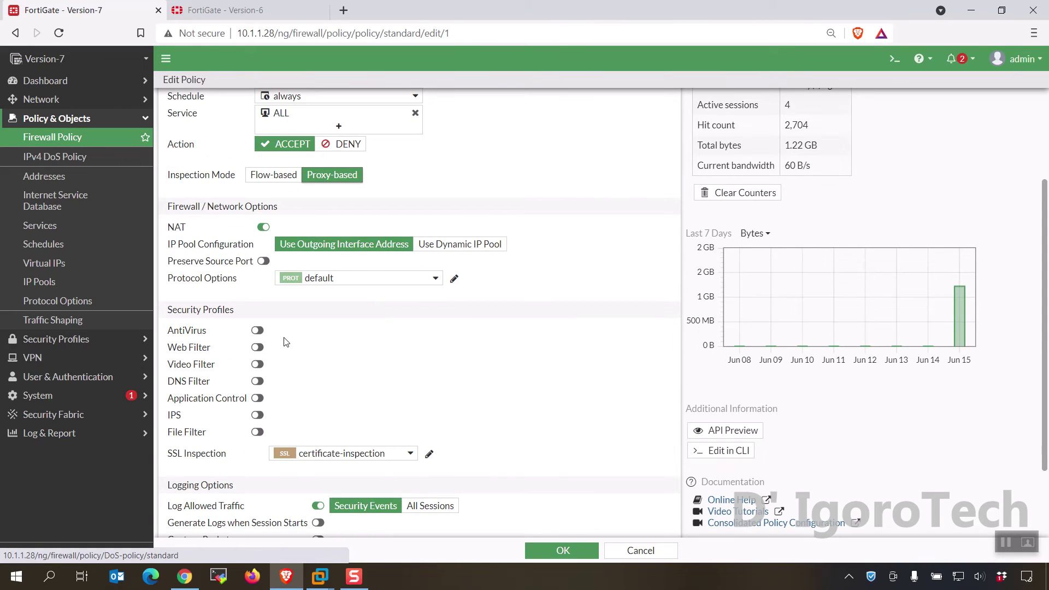
Enable the Video Filter on the policy with the Block_Youtube-Channels profile
click(257, 364)
click(316, 364)
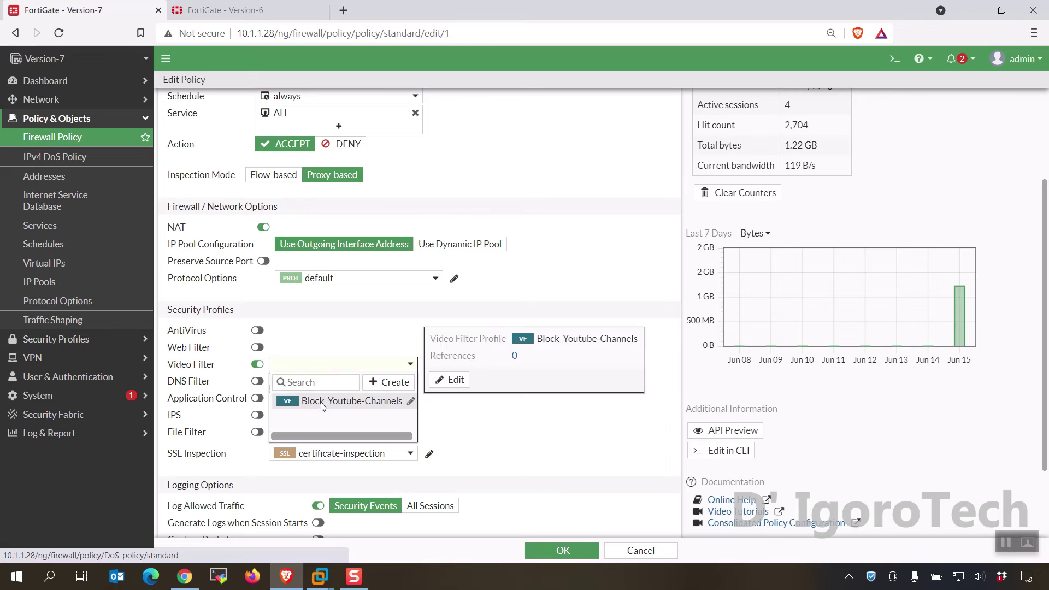
click(322, 402)
Set SSL Inspection to deep-inspection and save the LAN-ALL policy
scroll(415, 379, down, 2)
click(343, 354)
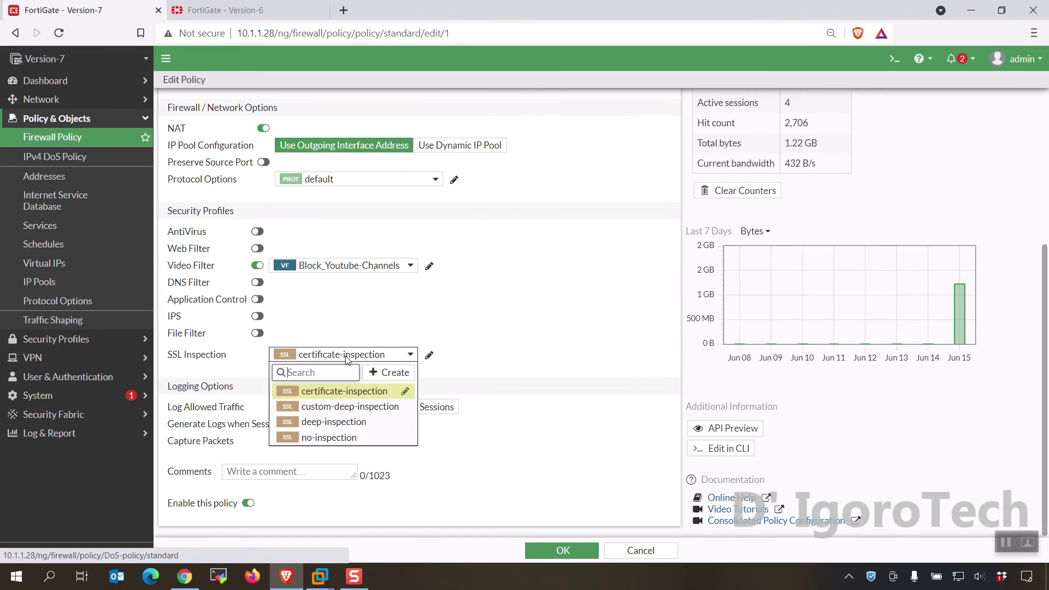
click(322, 422)
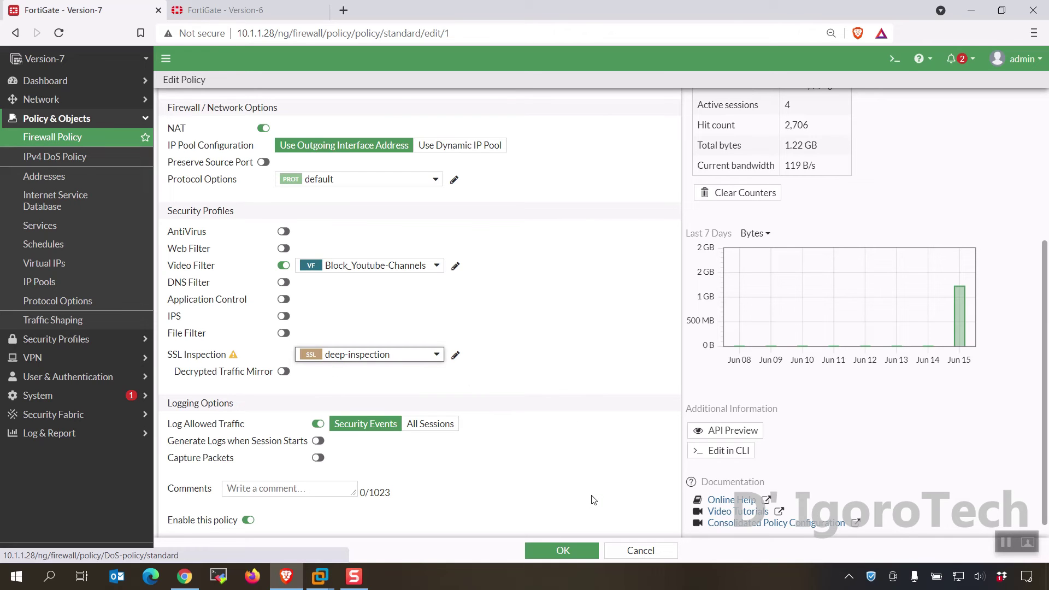
click(563, 550)
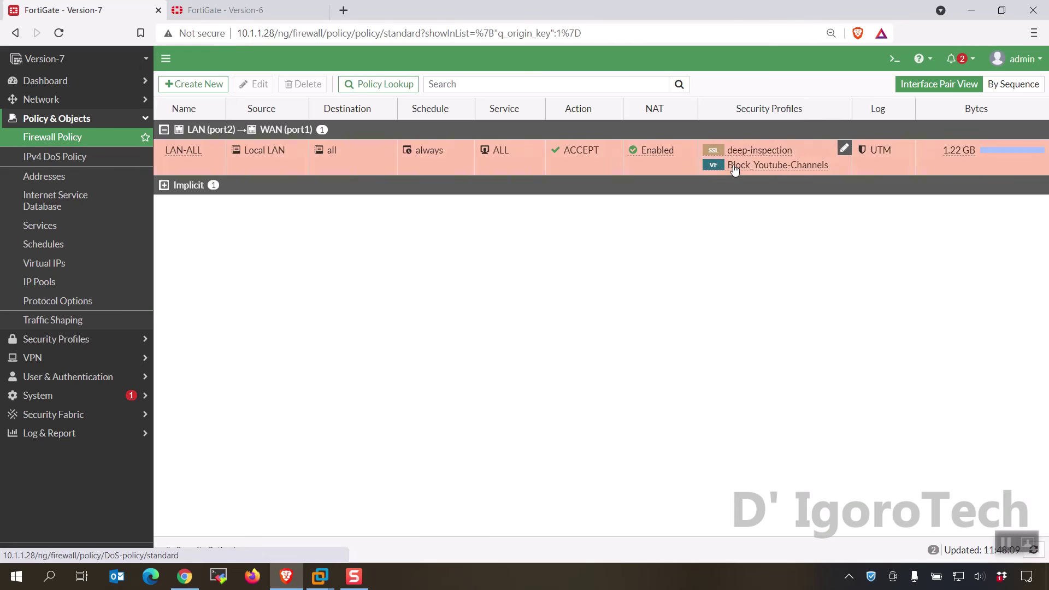
mouse_move(734, 171)
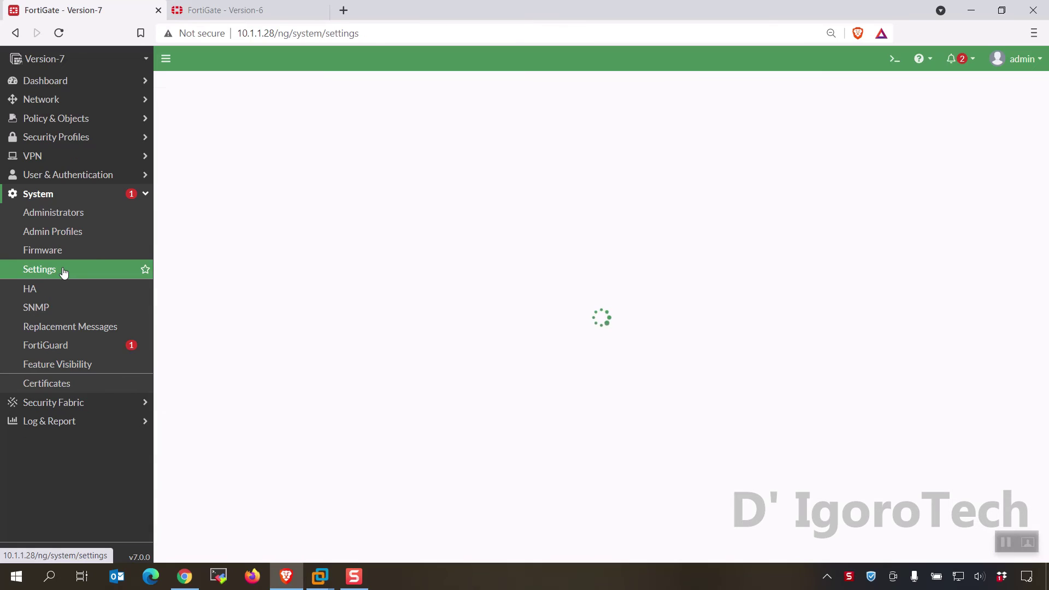
Scroll to the Theme setting and preview the Neutrino and Melongene themes
scroll(339, 182, down, 6)
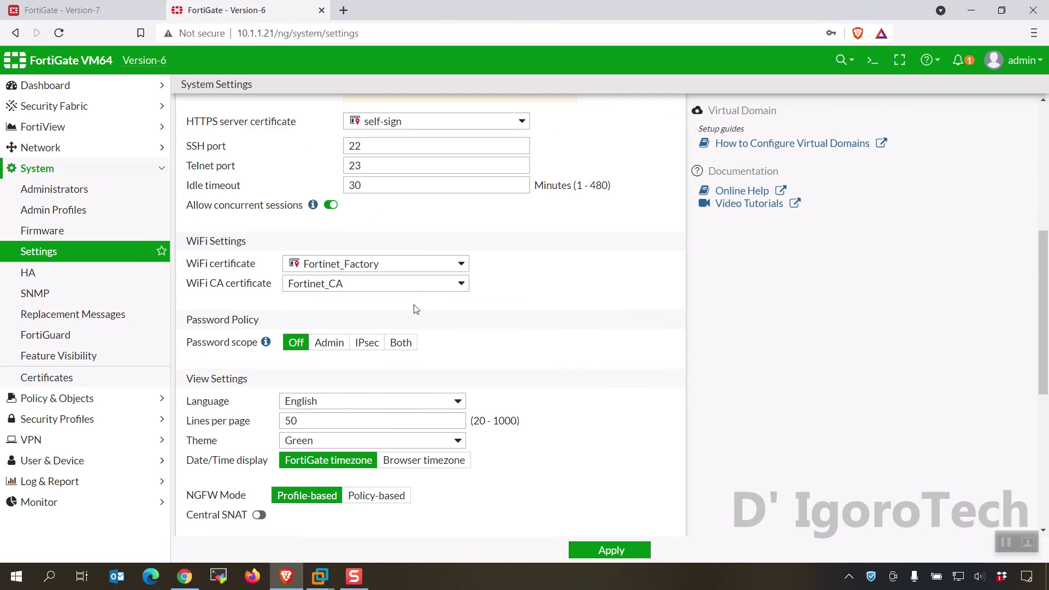
scroll(390, 316, down, 3)
scroll(391, 315, down, 2)
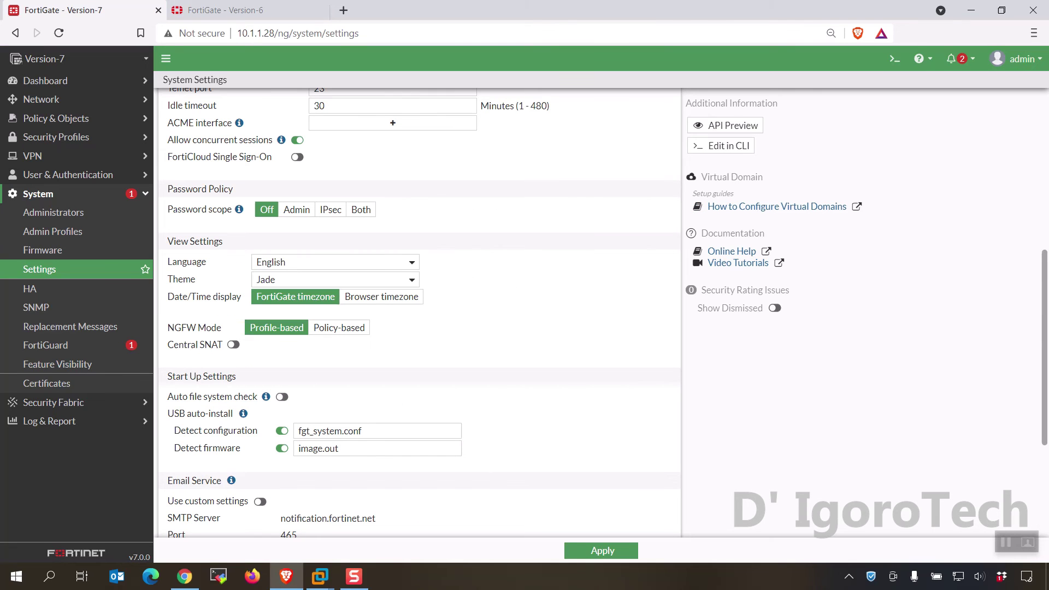
click(286, 280)
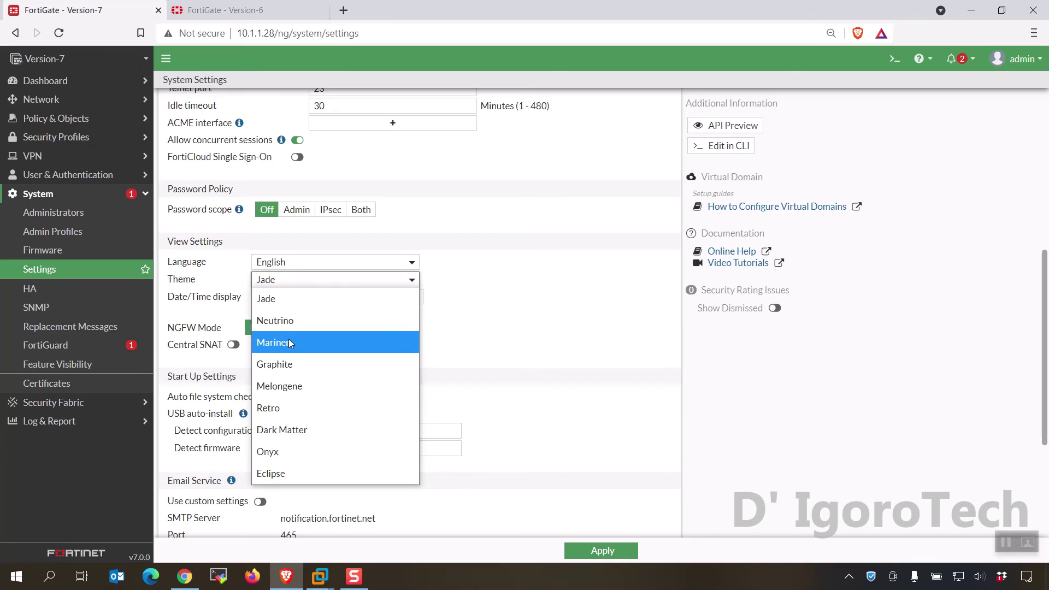
click(290, 321)
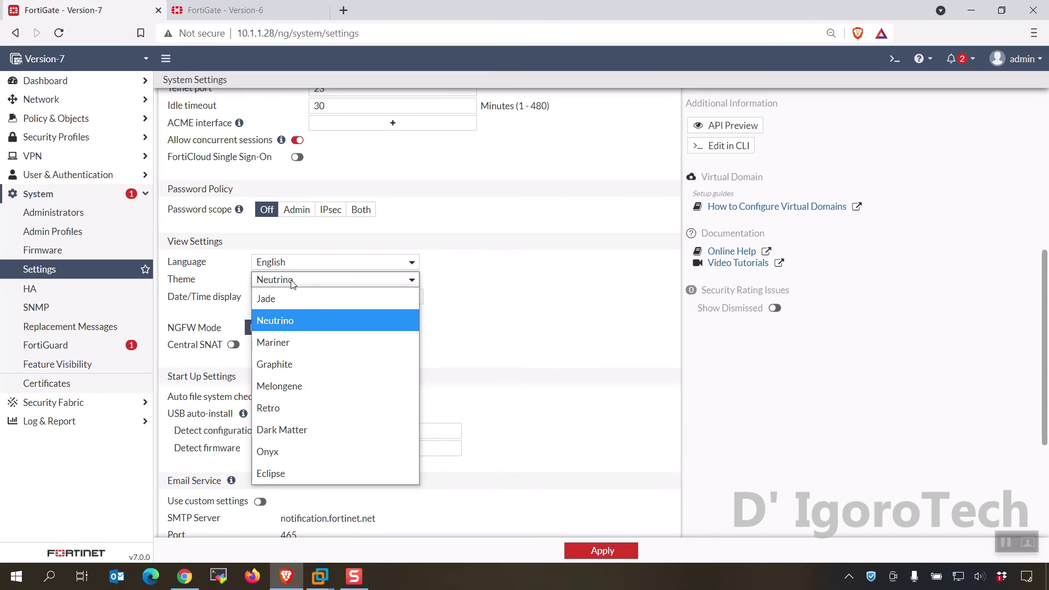
key(Down)
key(Down)
click(287, 280)
click(279, 385)
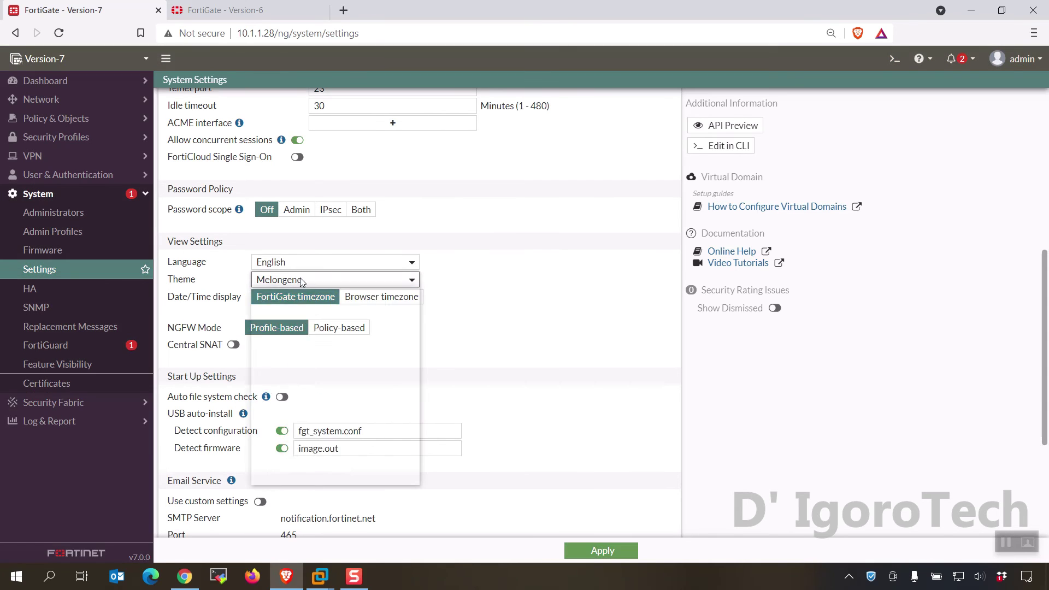
Preview the Retro and Onyx interface themes
click(335, 280)
click(306, 407)
scroll(356, 244, down, 3)
scroll(350, 246, up, 3)
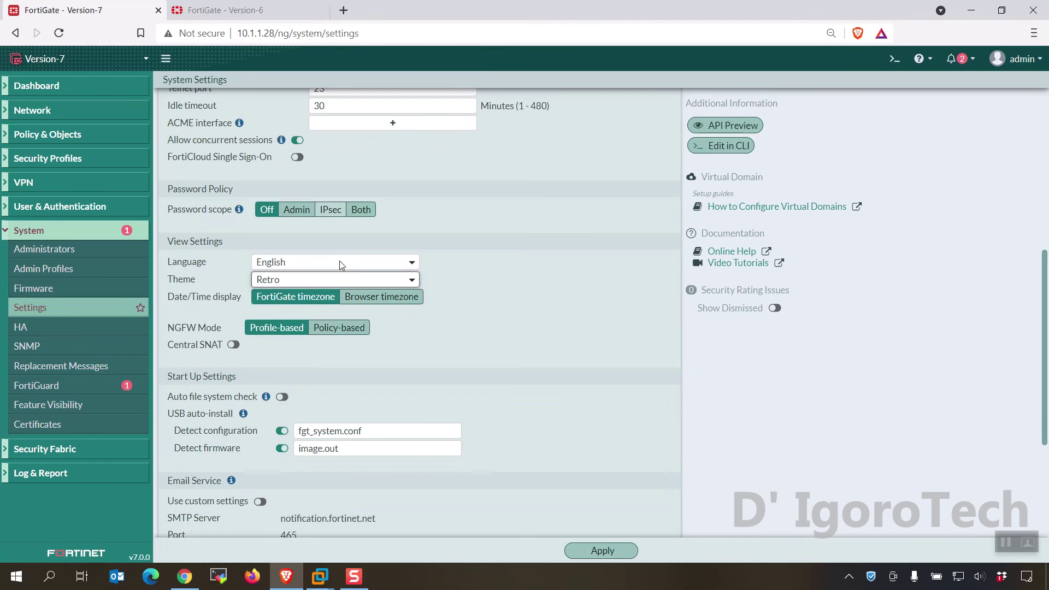
click(330, 279)
click(292, 427)
click(304, 279)
Try the Eclipse theme, then set the theme back to Jade
click(295, 451)
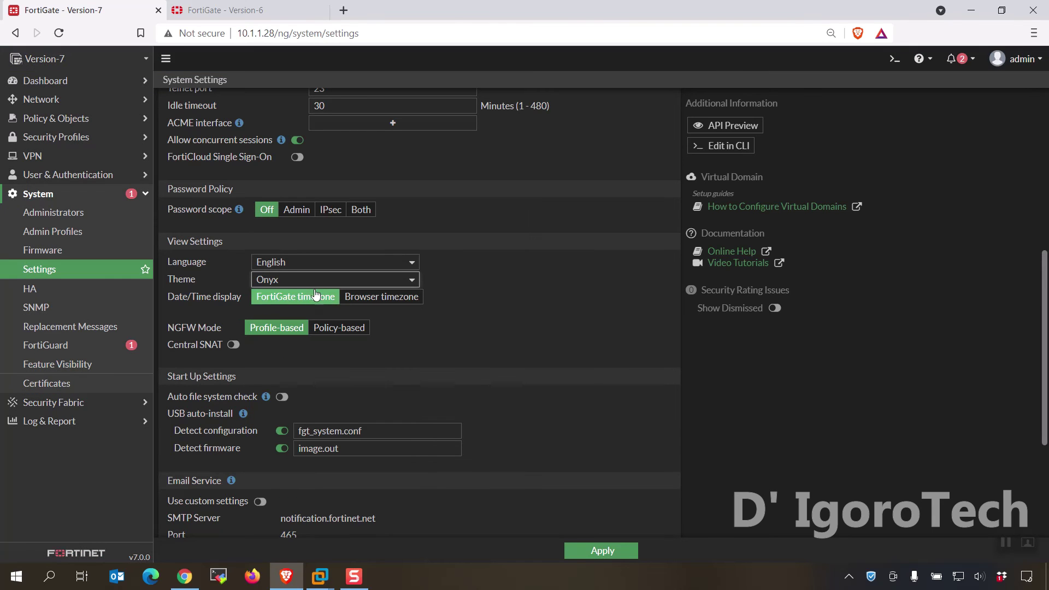
click(304, 279)
click(295, 473)
click(315, 279)
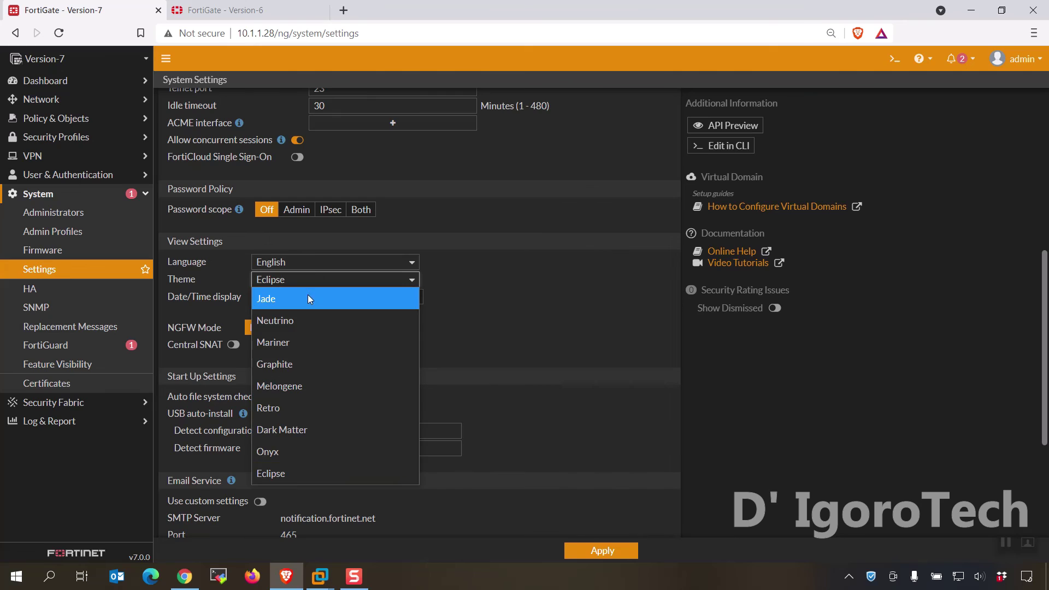
click(306, 296)
scroll(386, 404, down, 4)
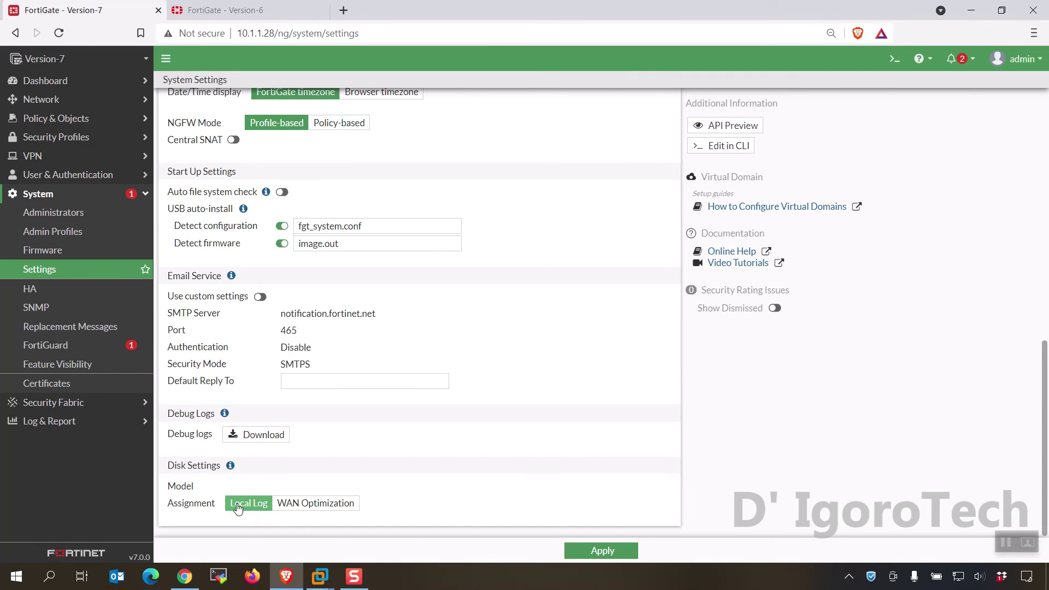
Choose WAN Optimization as the disk assignment to bring up the Format and Reboot warning
click(289, 505)
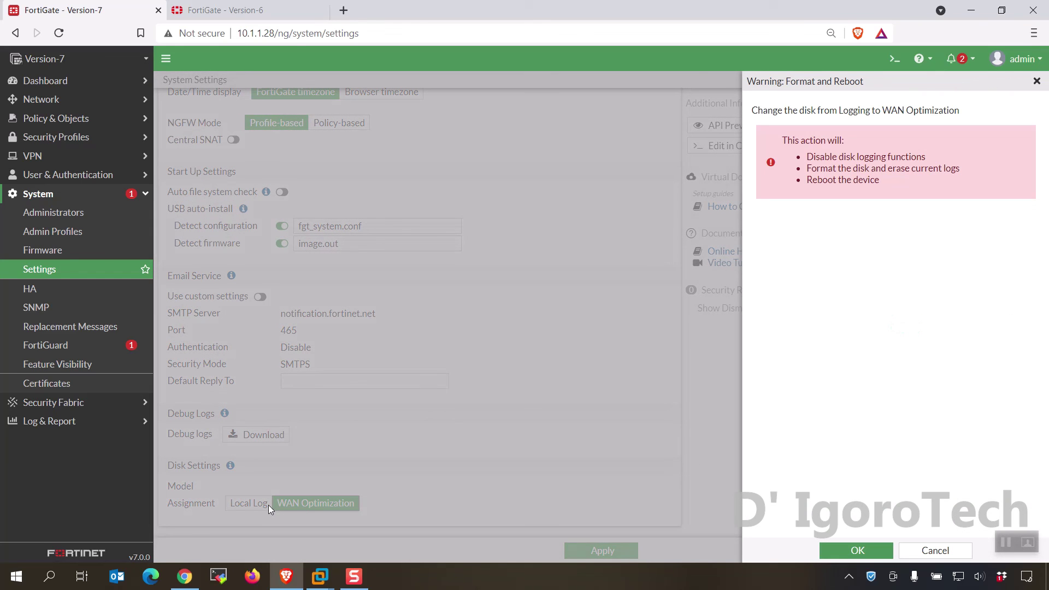